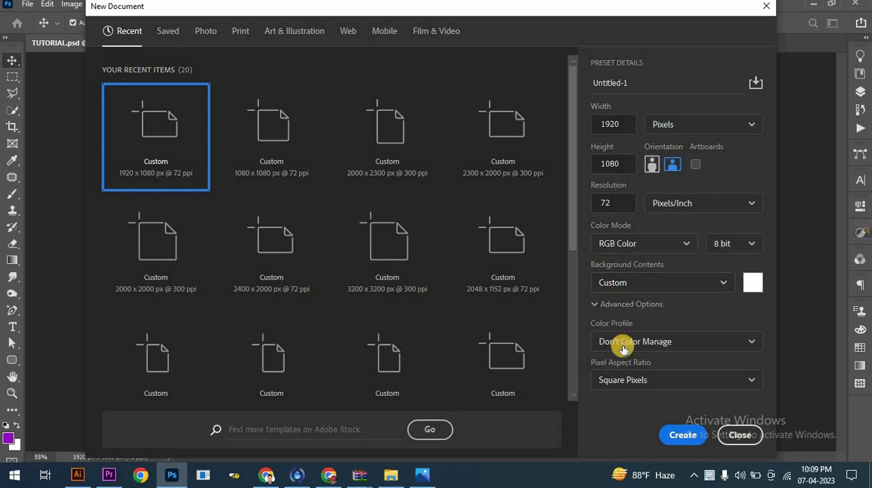
# - Create a 1920 × 1080 px document at 72 ppi and set the text to Century Gothic Bold, 762 pt, in purple #960dc3
pyautogui.click(683, 435)
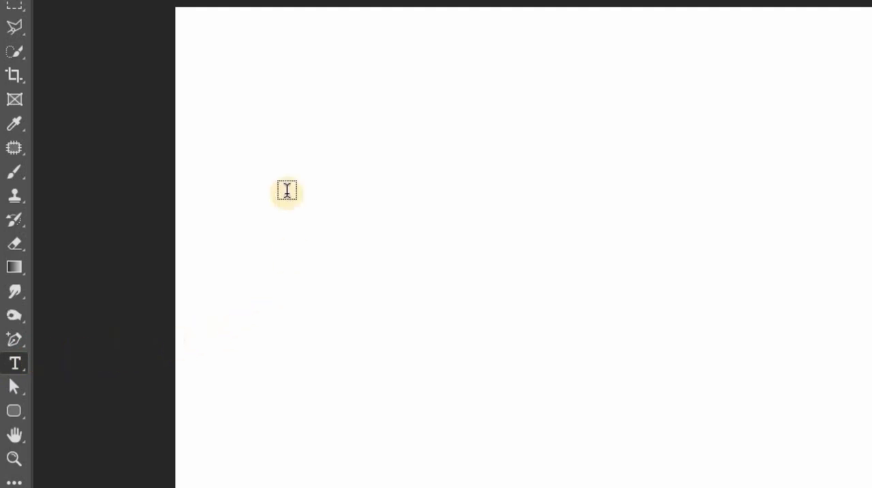
pyautogui.click(203, 37)
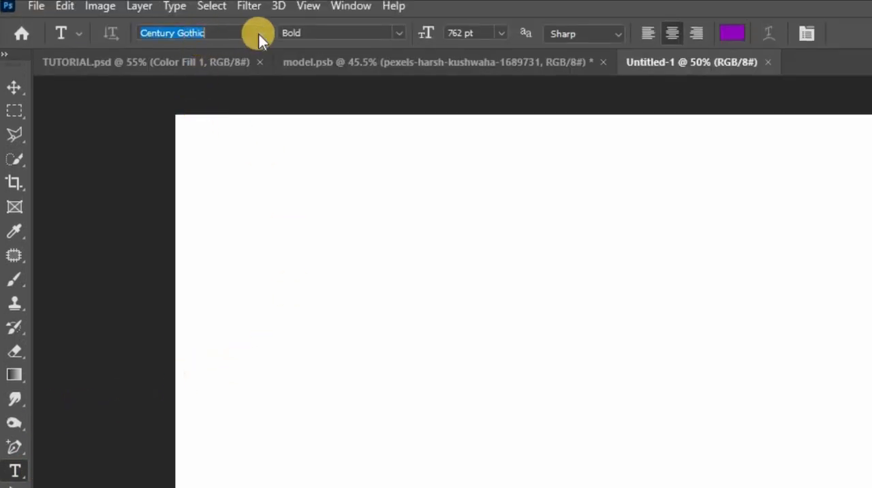
pyautogui.click(291, 33)
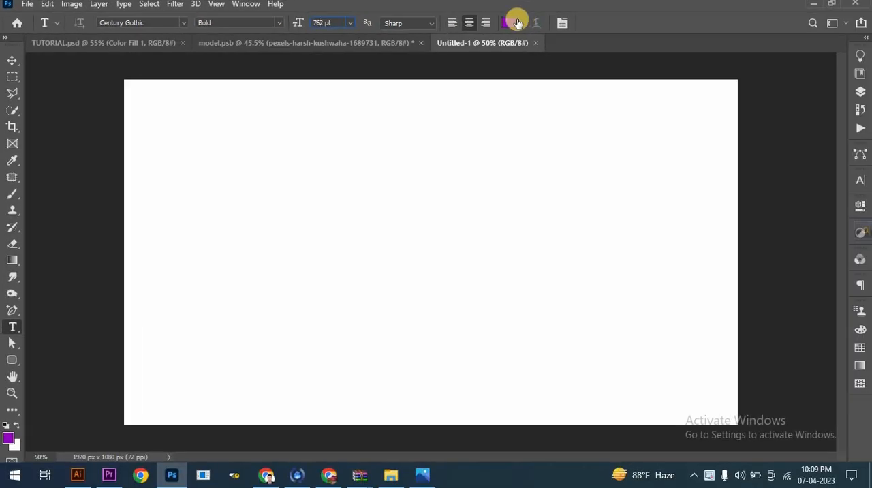
pyautogui.click(516, 24)
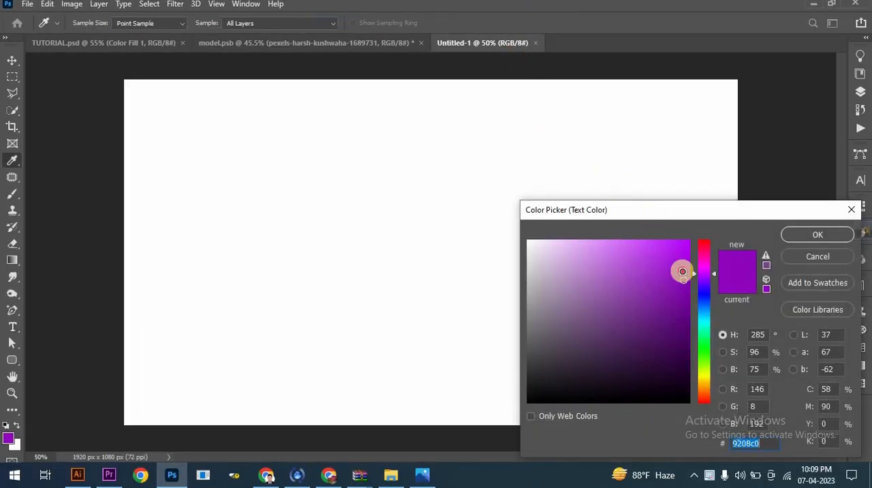
pyautogui.moveTo(684, 279); pyautogui.dragTo(676, 283)
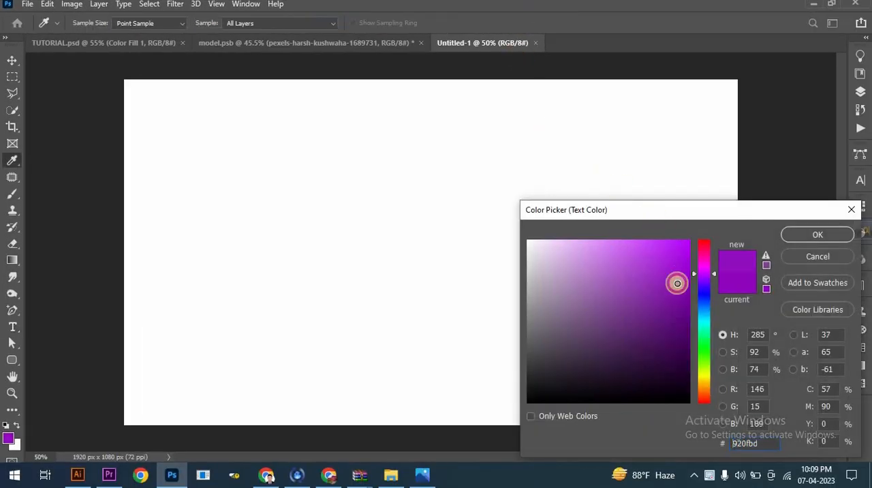
pyautogui.click(792, 238)
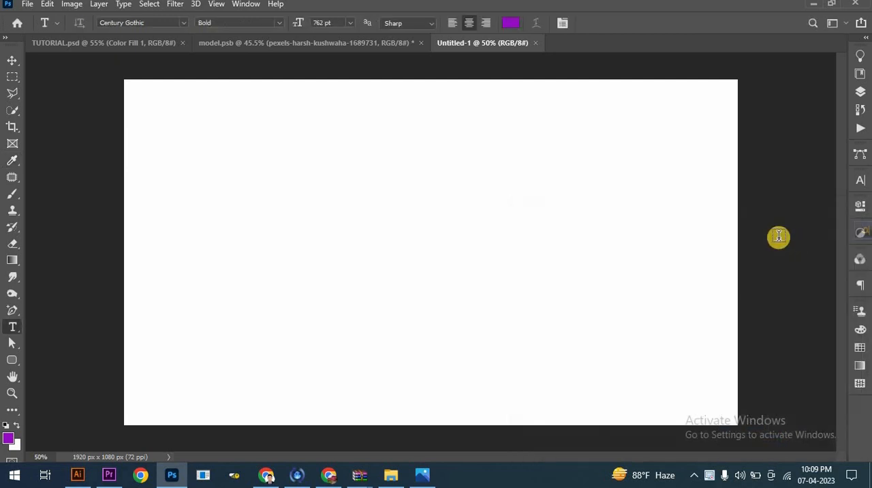
# - Add a large capital N as a text layer on the blank canvas
pyautogui.click(192, 321)
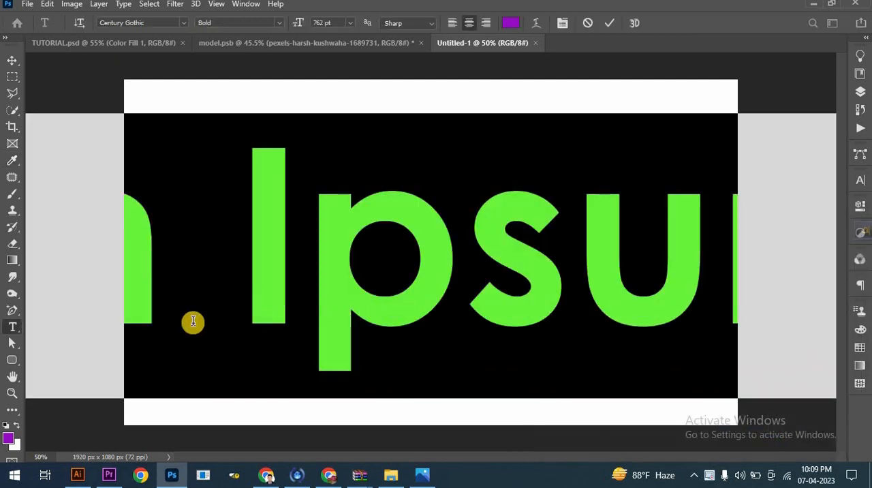
pyautogui.write('N')
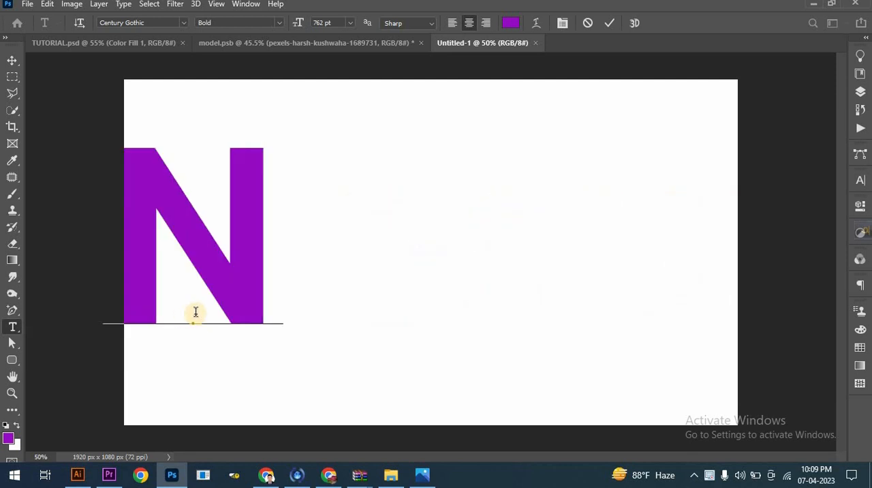
pyautogui.click(13, 60)
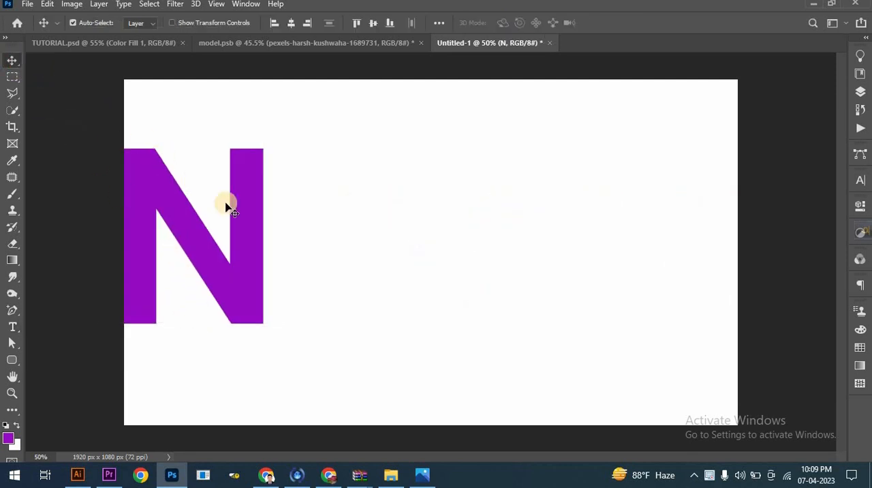
# - Centre the N horizontally and vertically on the canvas, then clear the selection
pyautogui.hotkey('ctrl', 'a')
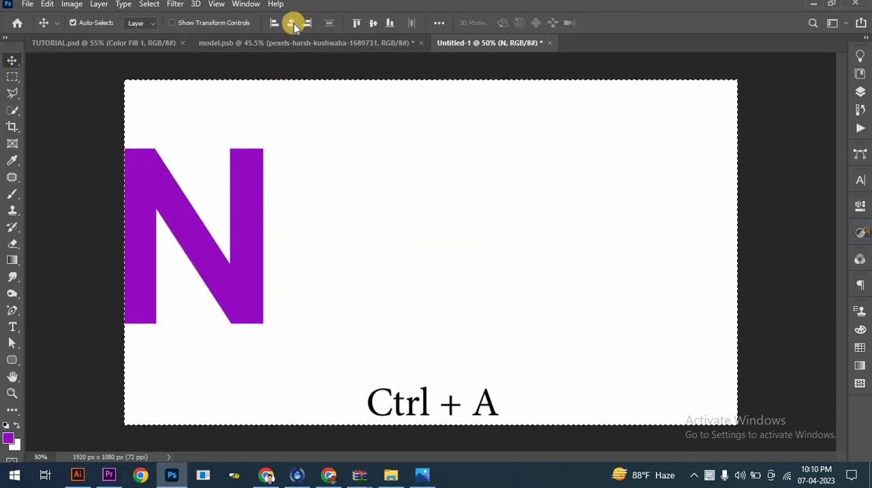
pyautogui.click(293, 25)
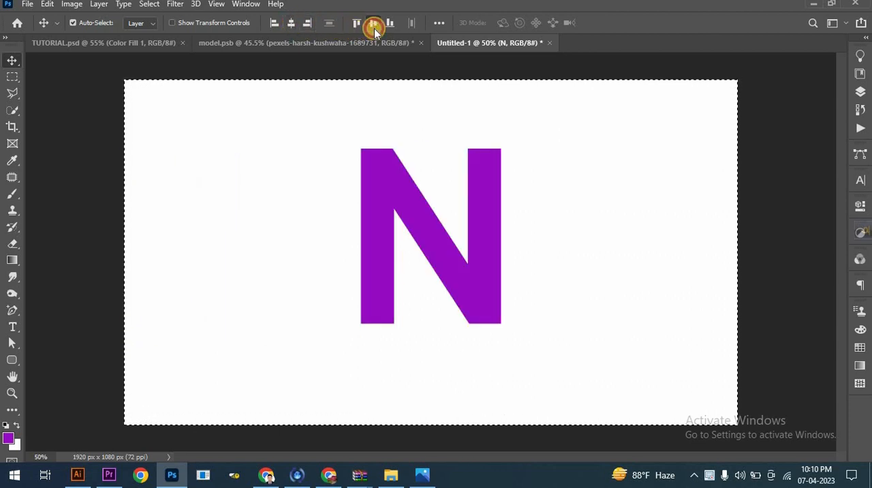
pyautogui.click(374, 25)
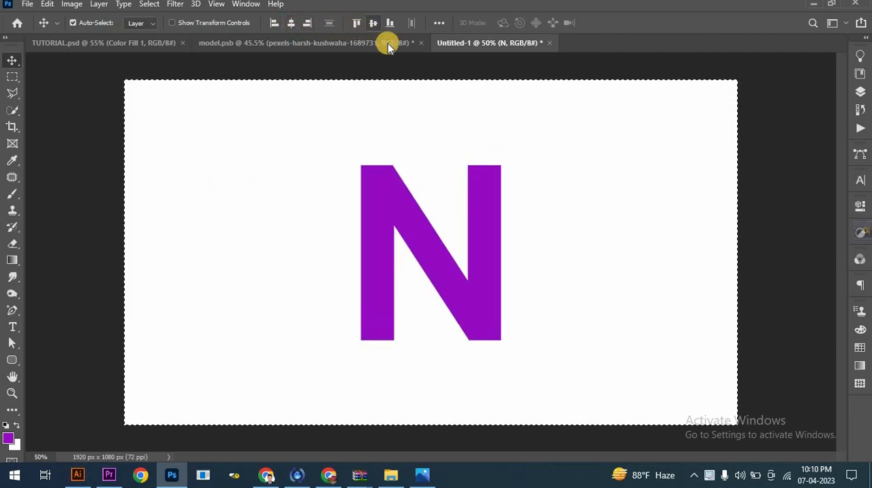
pyautogui.click(152, 5)
pyautogui.click(162, 27)
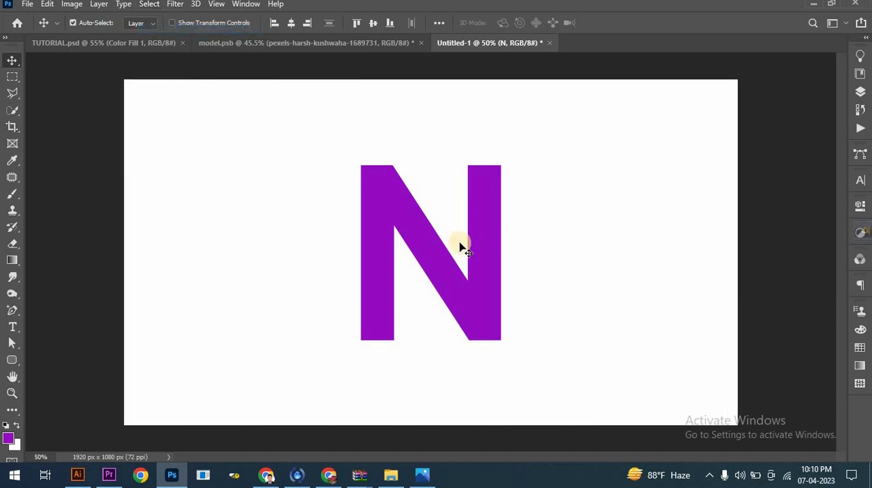
# - In the model.psb document, flip the model photo horizontally and apply the transform
pyautogui.click(365, 46)
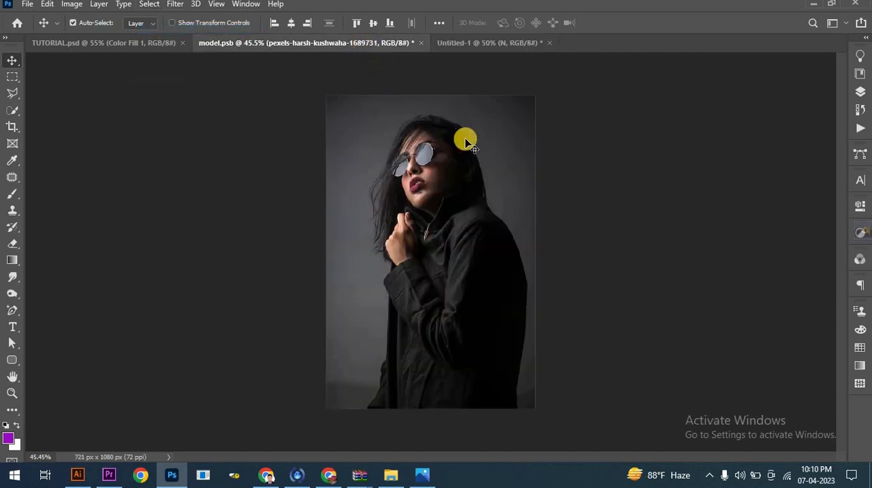
pyautogui.click(859, 92)
pyautogui.hotkey('ctrl', 't')
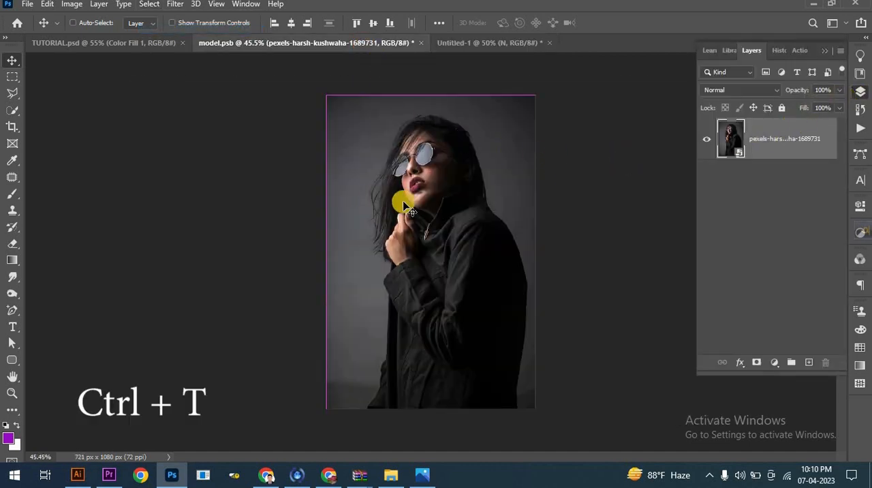
pyautogui.rightClick(403, 201)
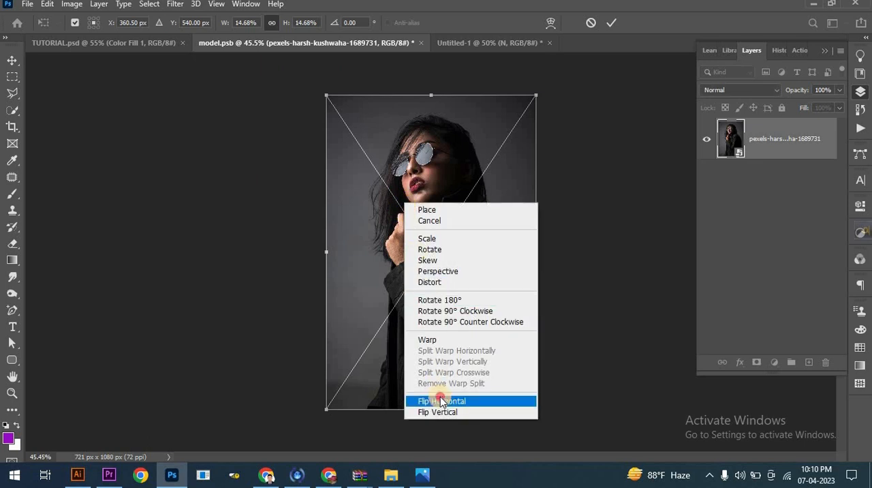
pyautogui.click(440, 401)
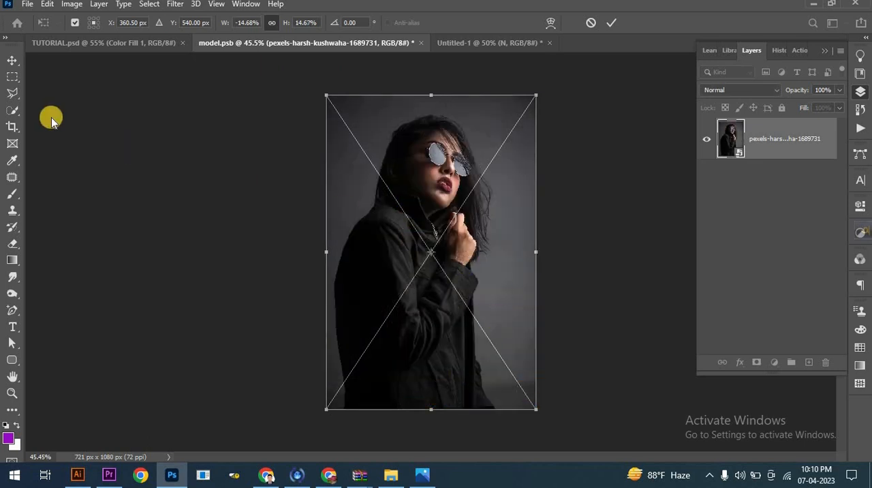
pyautogui.click(9, 65)
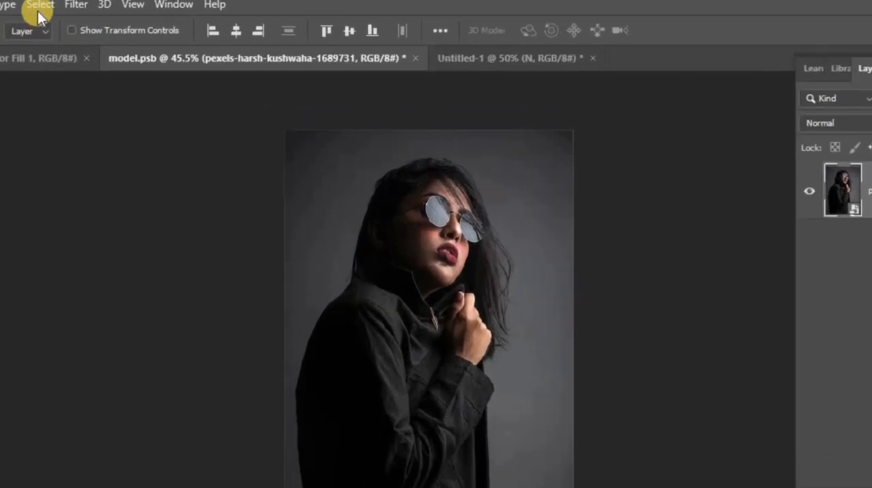
# - Mask out the photo's background with a Select Subject selection and convert the masked layer to a smart object
pyautogui.click(39, 5)
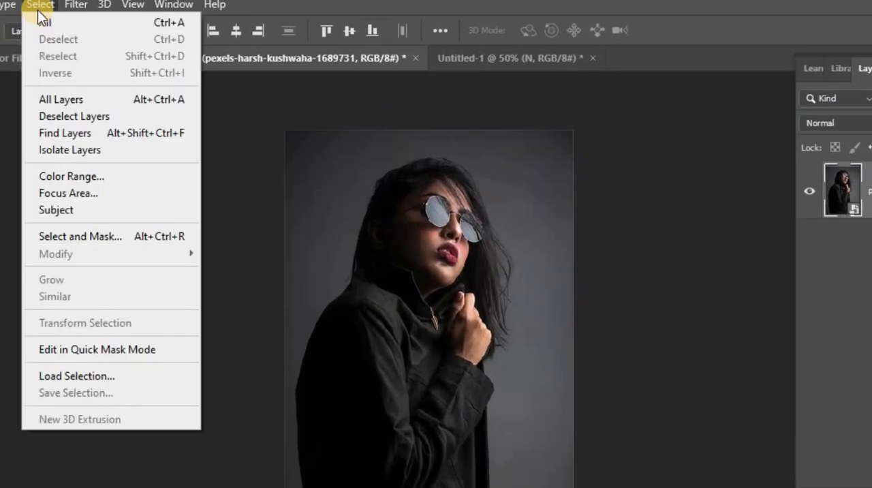
pyautogui.click(97, 209)
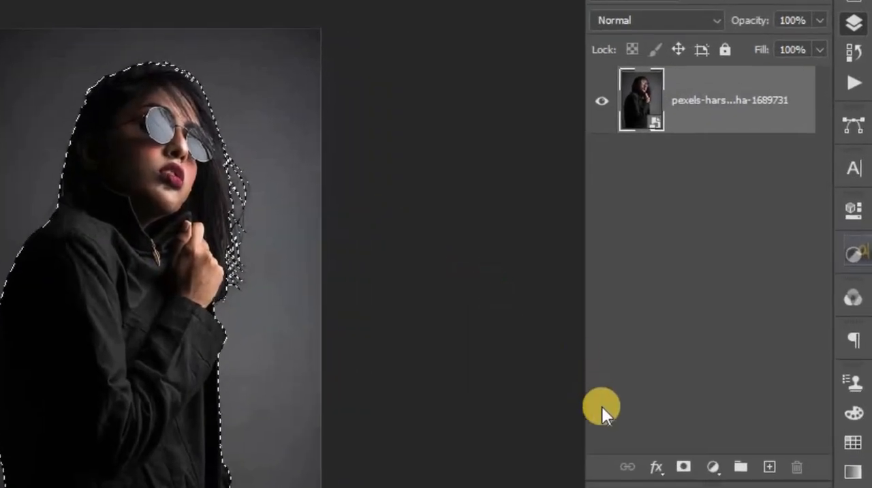
pyautogui.click(683, 467)
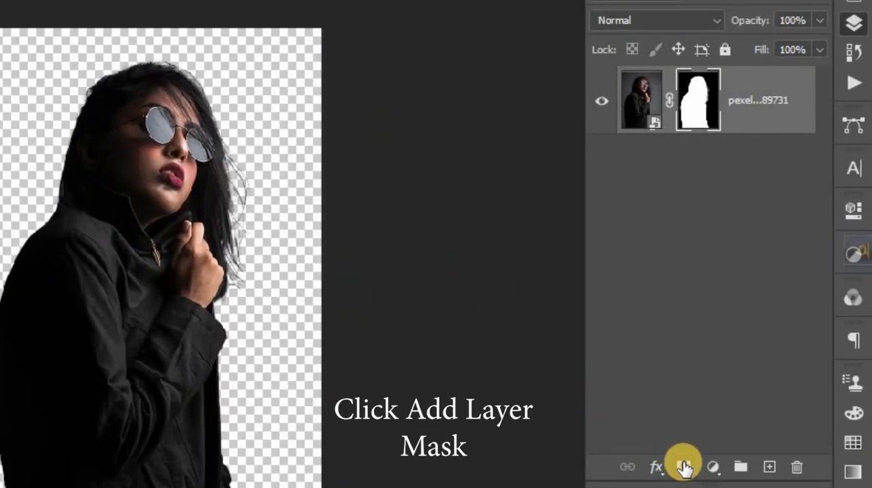
pyautogui.rightClick(748, 109)
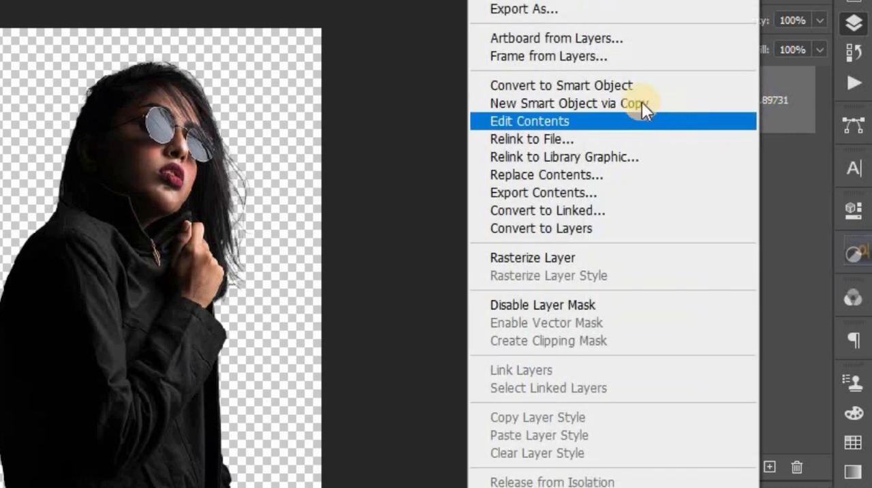
pyautogui.click(631, 94)
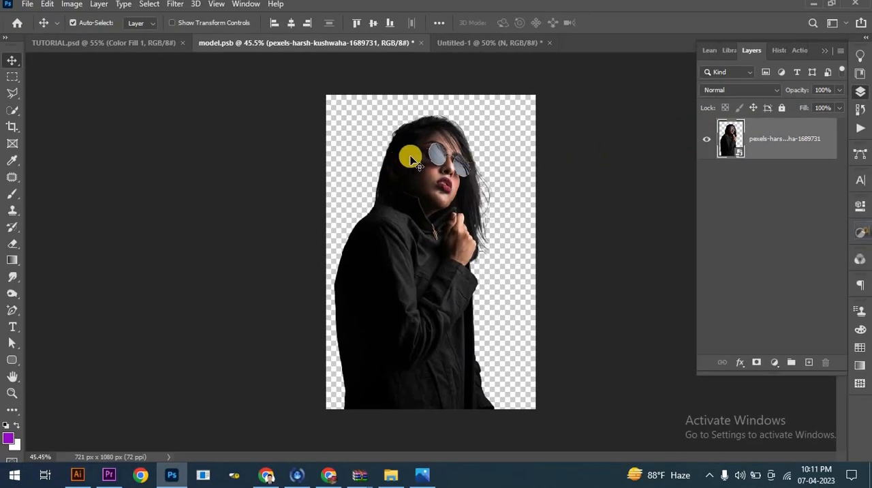
# - Bring the cut-out model into the Untitled-1 document above the N and scale it to about 64%
pyautogui.moveTo(411, 160); pyautogui.dragTo(408, 233)
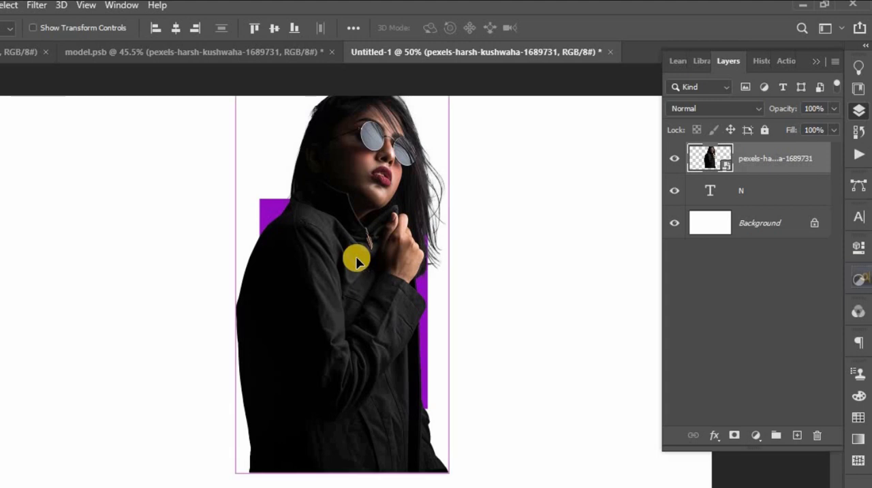
pyautogui.hotkey('ctrl', 't')
pyautogui.moveTo(411, 275); pyautogui.dragTo(371, 275)
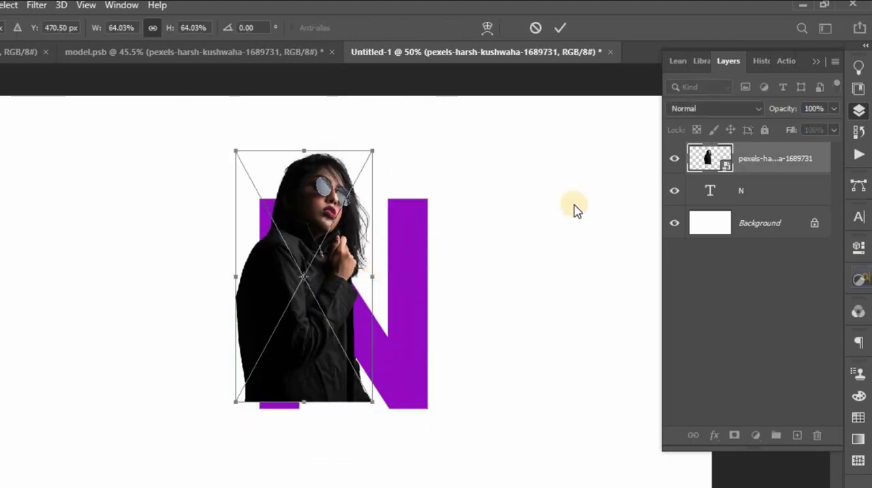
# - Lower the model layer's opacity to 71% and position the figure over the N with their bottom edges aligned, applying the transform
pyautogui.click(833, 110)
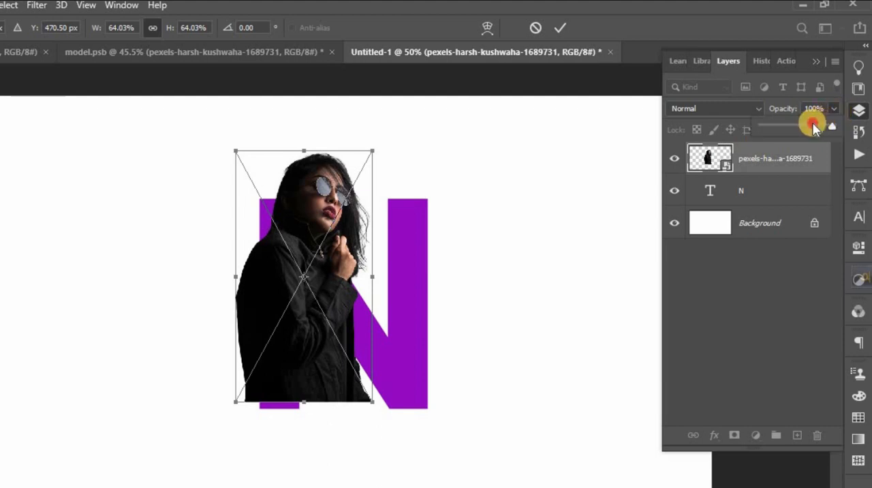
pyautogui.moveTo(812, 126); pyautogui.dragTo(812, 125)
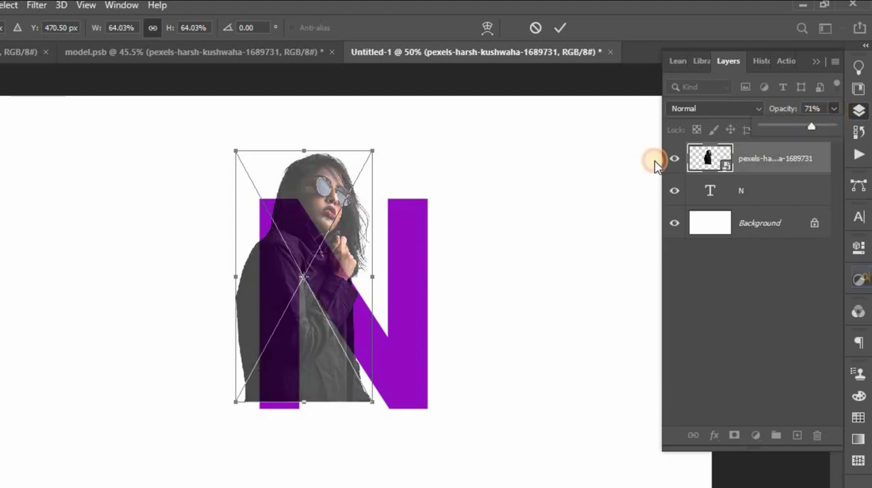
pyautogui.click(305, 208)
pyautogui.moveTo(319, 202); pyautogui.dragTo(336, 211)
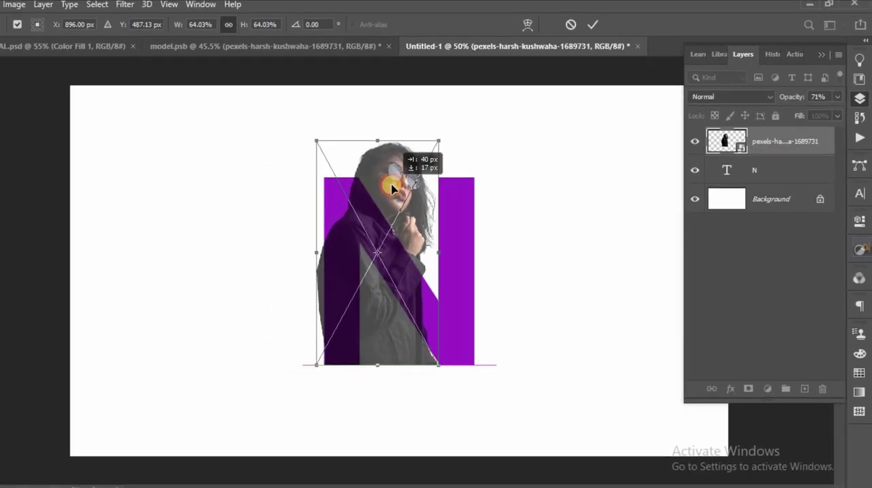
pyautogui.moveTo(392, 188); pyautogui.dragTo(427, 171)
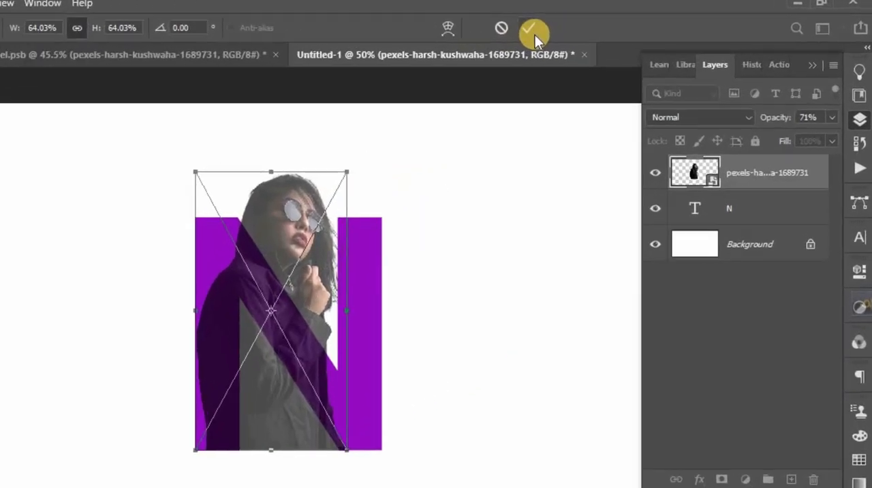
pyautogui.click(611, 22)
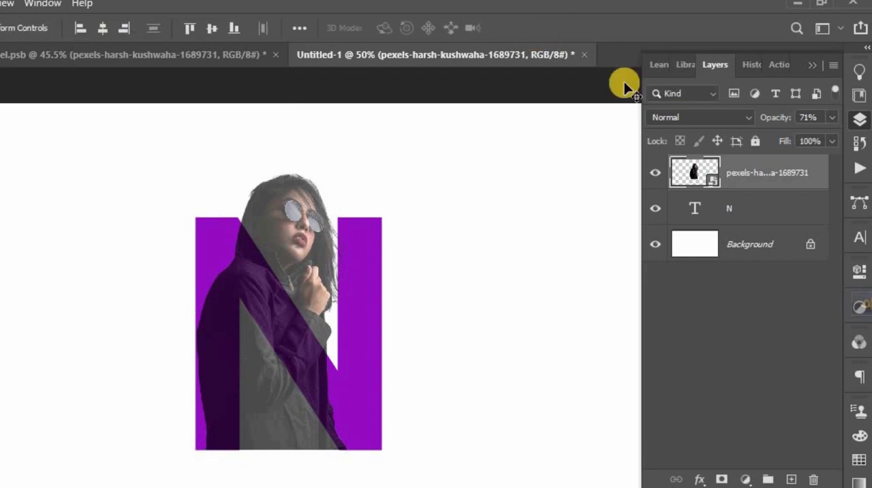
# - Restore the model layer's opacity to 100% and clip it to the N text layer with a clipping mask
pyautogui.click(830, 118)
pyautogui.moveTo(812, 136); pyautogui.dragTo(829, 136)
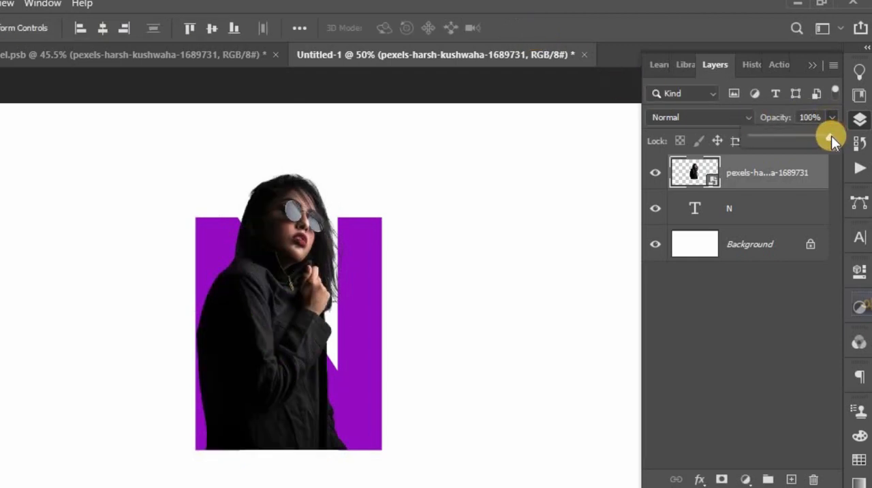
pyautogui.rightClick(756, 173)
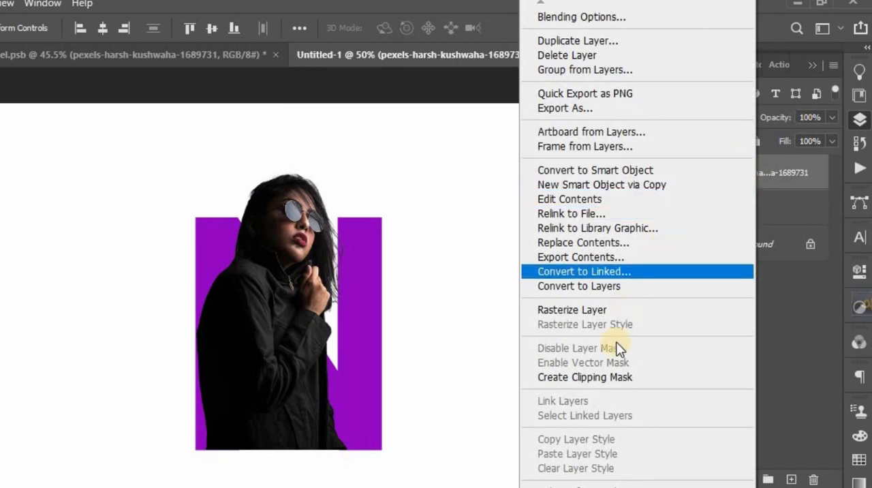
pyautogui.click(615, 378)
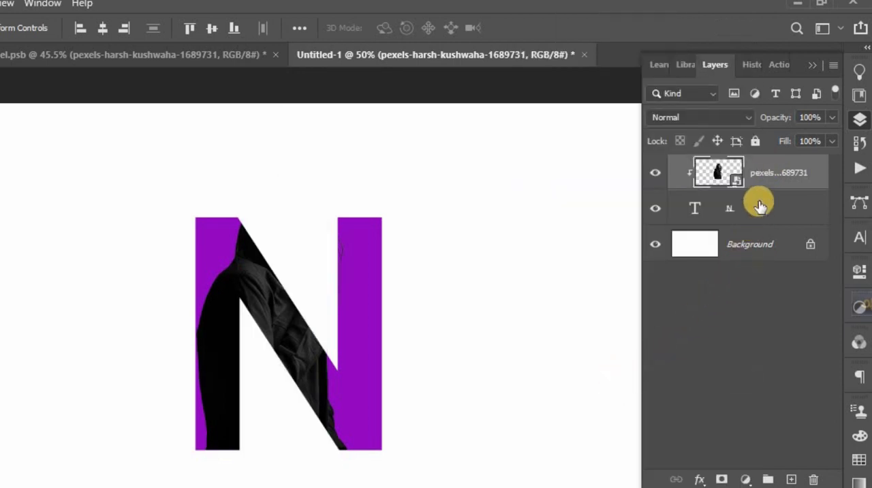
# - Duplicate the clipped model layer and add a layer mask to the copy
pyautogui.click(772, 174)
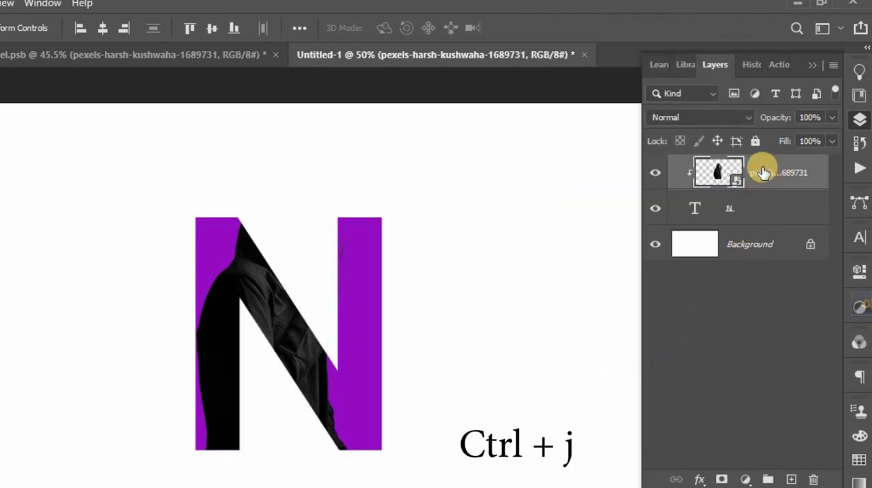
pyautogui.hotkey('ctrl', 'j')
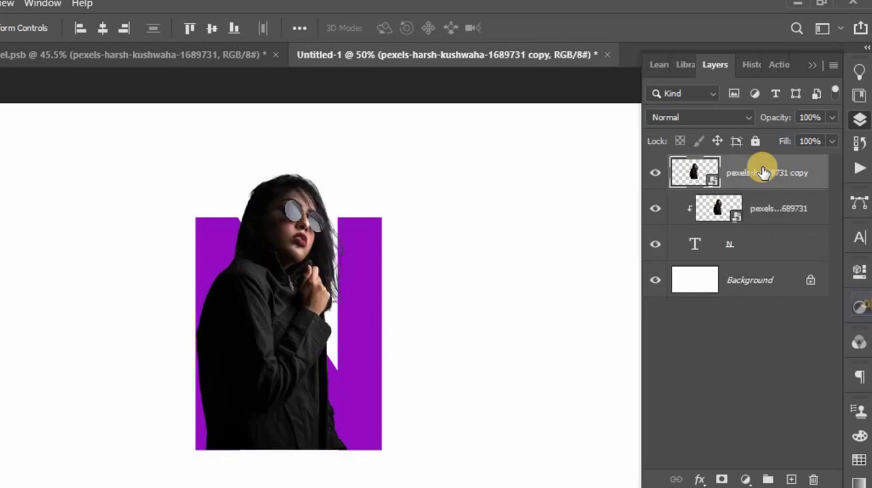
pyautogui.click(721, 479)
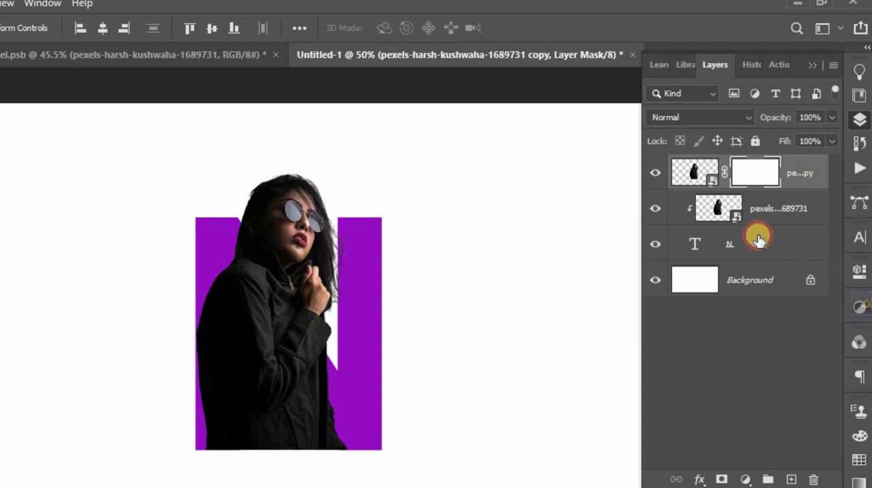
# - Load the N text layer's pixels as a selection, target the copied model layer's mask and invert the selection
pyautogui.click(696, 245)
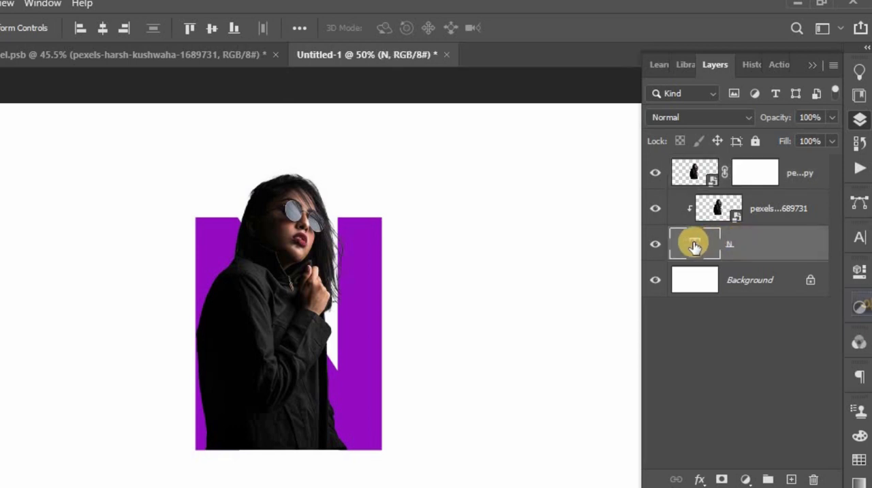
pyautogui.rightClick(694, 244)
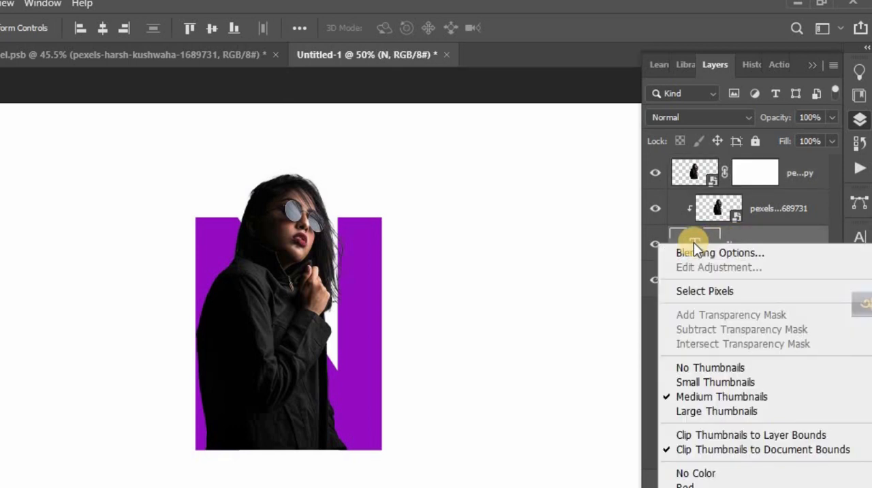
pyautogui.click(702, 291)
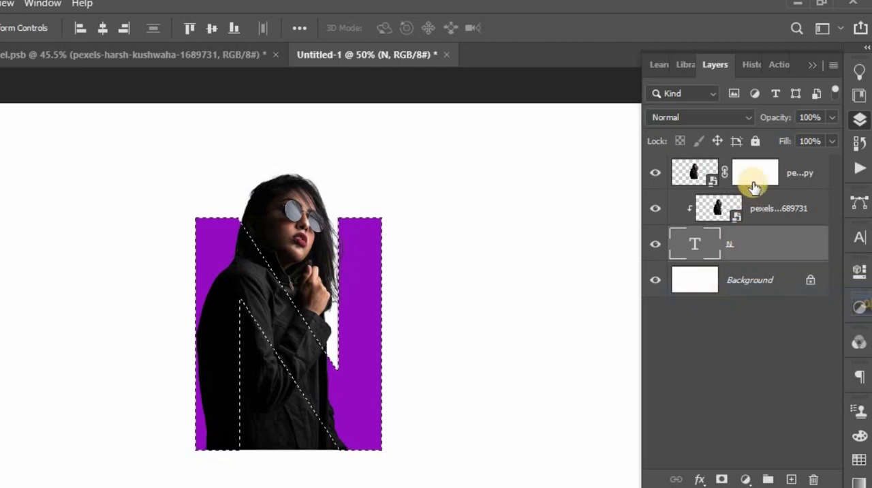
pyautogui.click(757, 177)
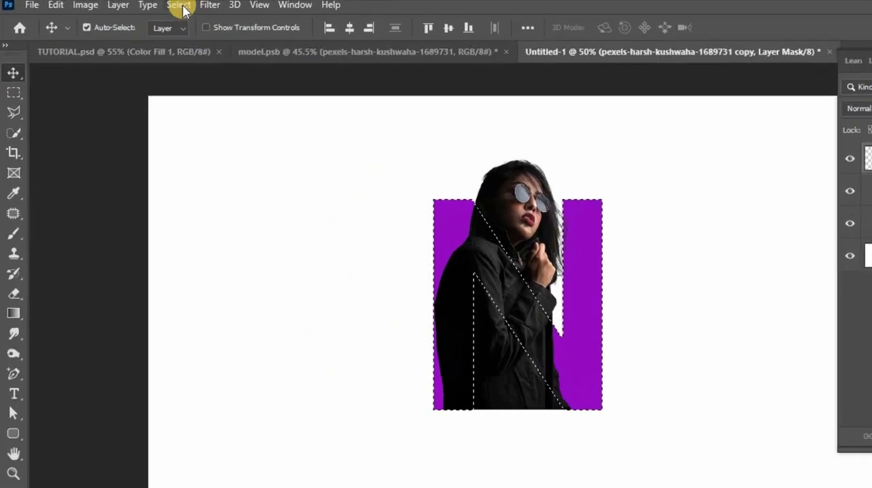
pyautogui.click(180, 6)
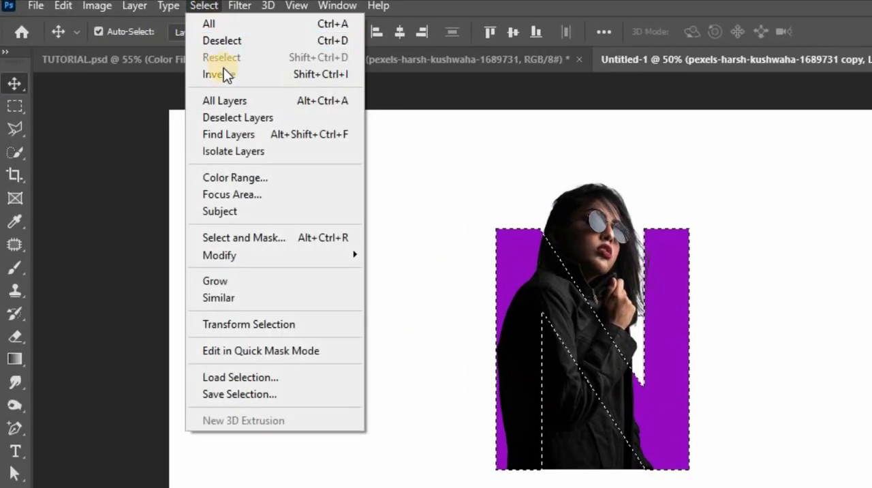
pyautogui.click(225, 73)
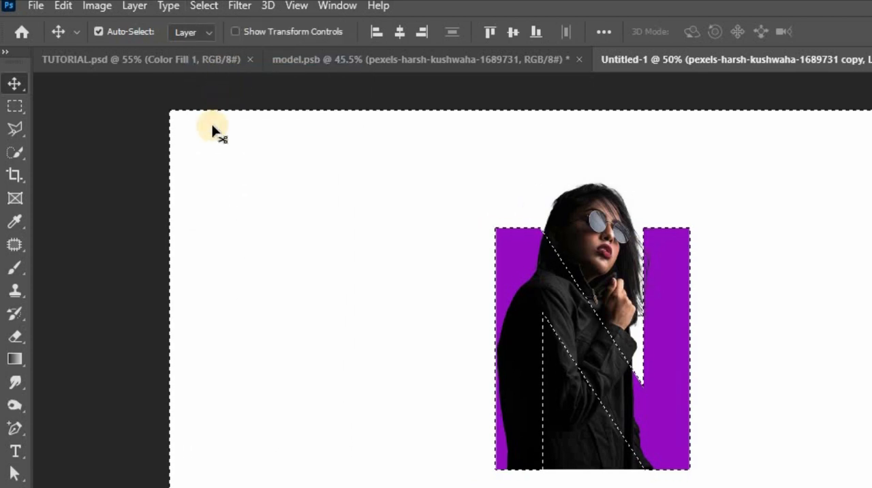
# - Set up the Brush tool with the Hard Round tip and black (000000) as the foreground color
pyautogui.click(14, 271)
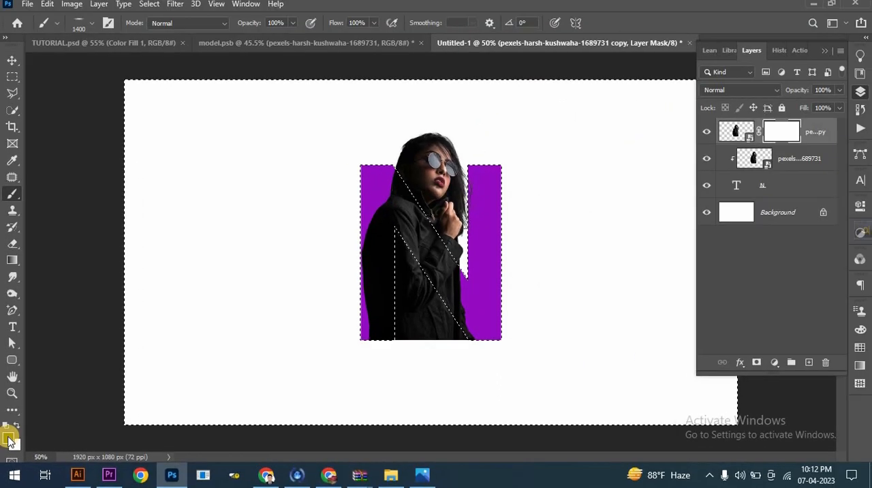
pyautogui.click(9, 440)
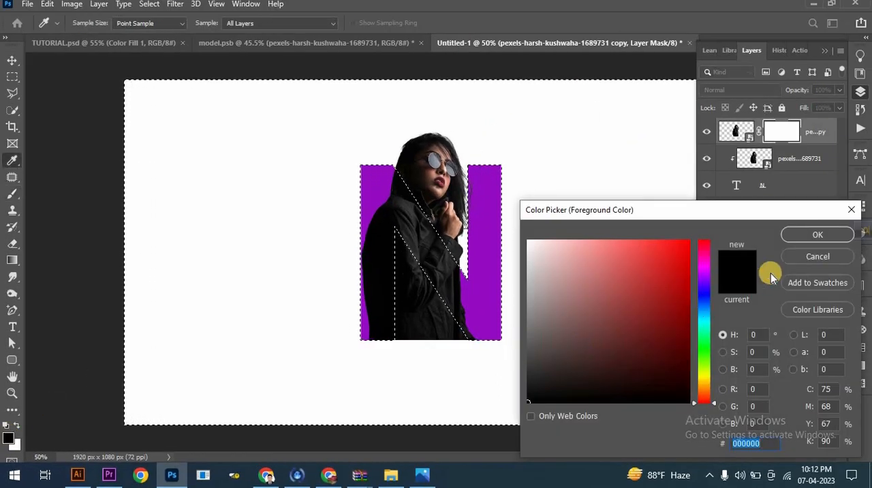
pyautogui.click(817, 236)
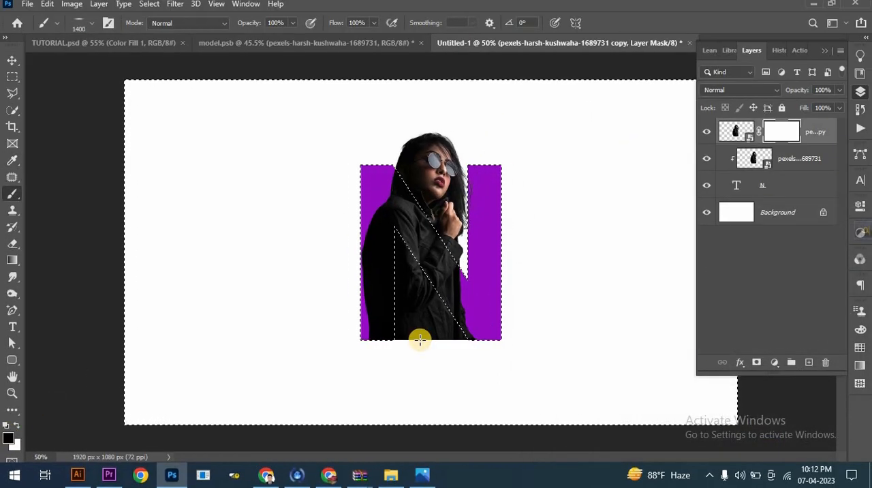
pyautogui.rightClick(421, 341)
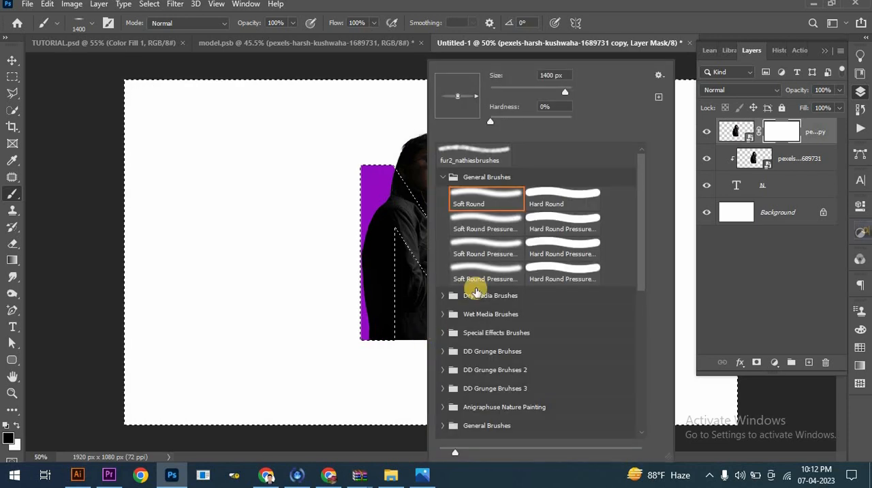
pyautogui.click(502, 207)
pyautogui.click(552, 196)
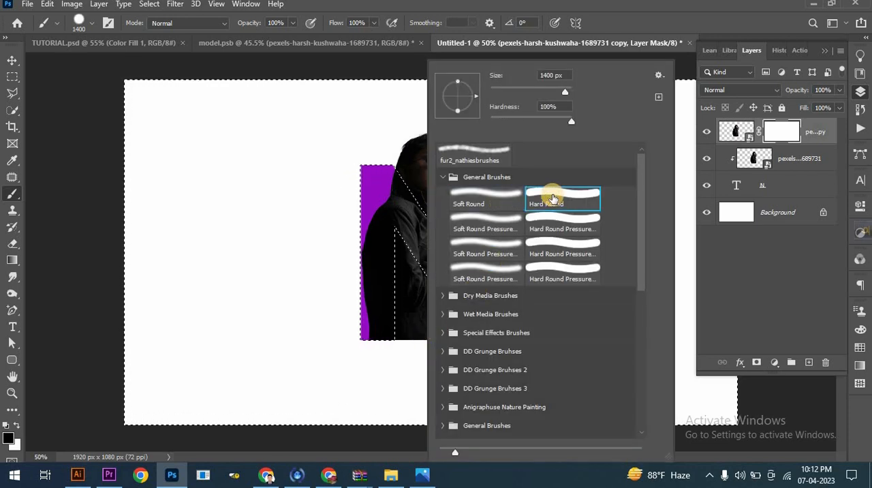
pyautogui.click(576, 9)
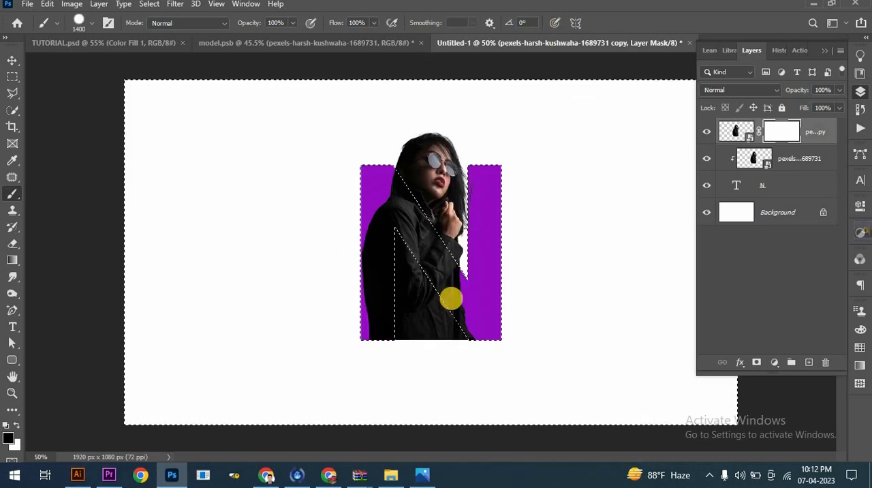
# - With the brush reduced to 125 px, paint out the figure in the N's lower triangular opening on the mask, and deselect
pyautogui.press('[')
pyautogui.press('[')
pyautogui.press('[')
pyautogui.press('[')
pyautogui.press('[')
pyautogui.press('[')
pyautogui.press('[')
pyautogui.press('[')
pyautogui.press('[')
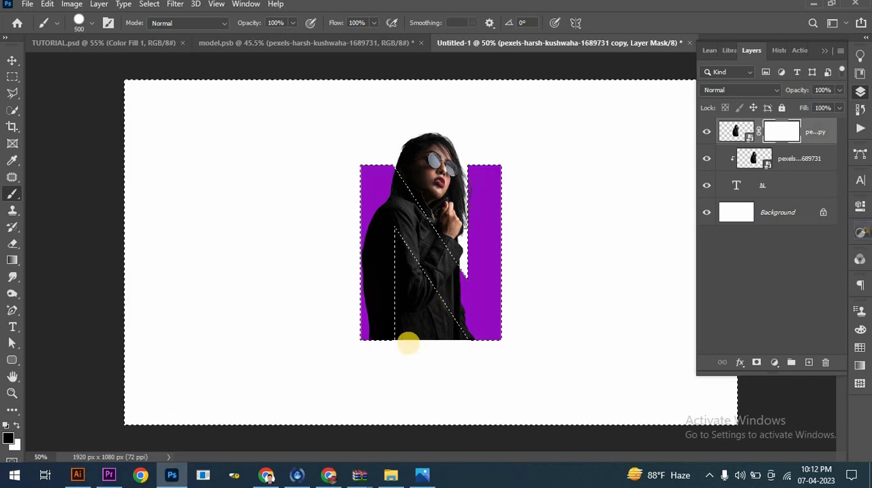
pyautogui.press('[')
pyautogui.moveTo(411, 336); pyautogui.dragTo(412, 317)
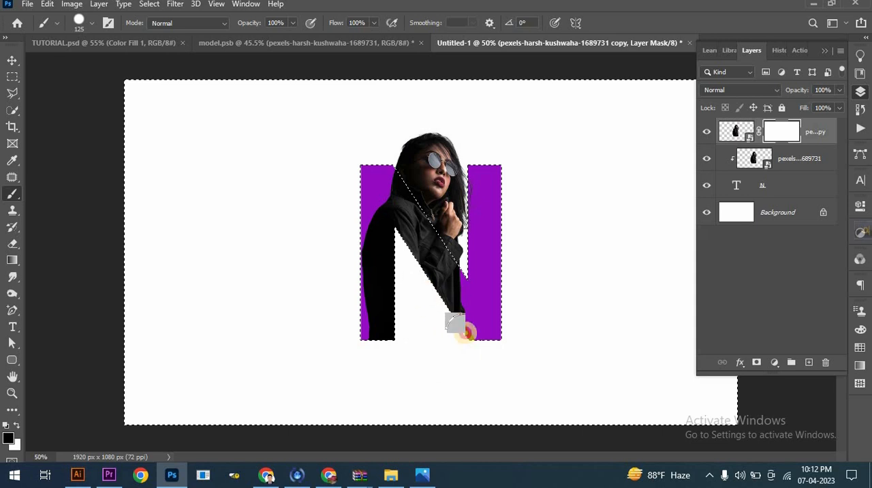
pyautogui.moveTo(408, 322); pyautogui.dragTo(389, 244)
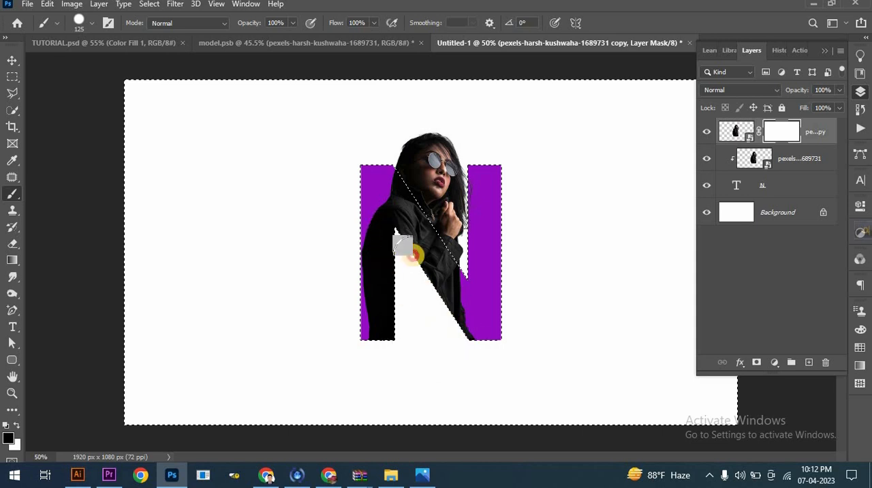
pyautogui.moveTo(472, 338)
pyautogui.mouseDown()
pyautogui.moveTo(416, 283)
pyautogui.moveTo(464, 335)
pyautogui.moveTo(492, 343)
pyautogui.moveTo(352, 346)
pyautogui.moveTo(459, 344)
pyautogui.mouseUp()
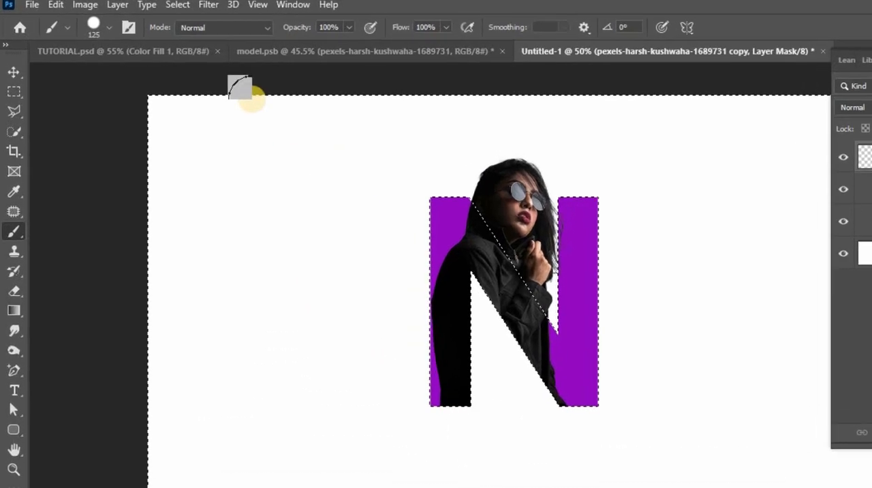
pyautogui.click(188, 5)
pyautogui.click(205, 33)
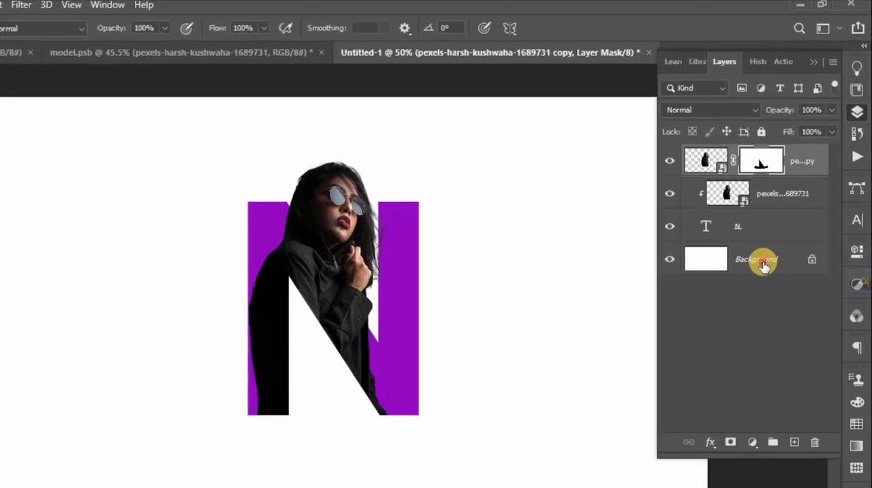
# - Add a Solid Color fill layer above the Background, sampling the N's purple (H 285, S 93, B 76)
pyautogui.click(763, 265)
pyautogui.click(753, 442)
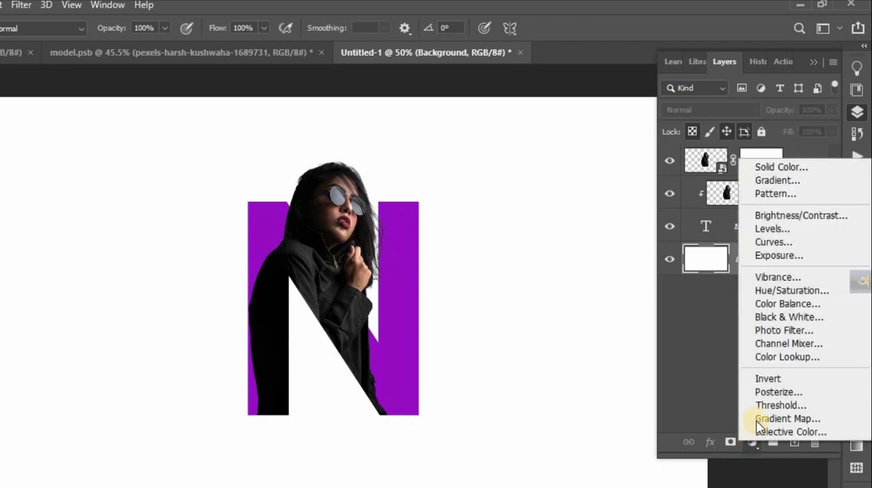
pyautogui.click(784, 168)
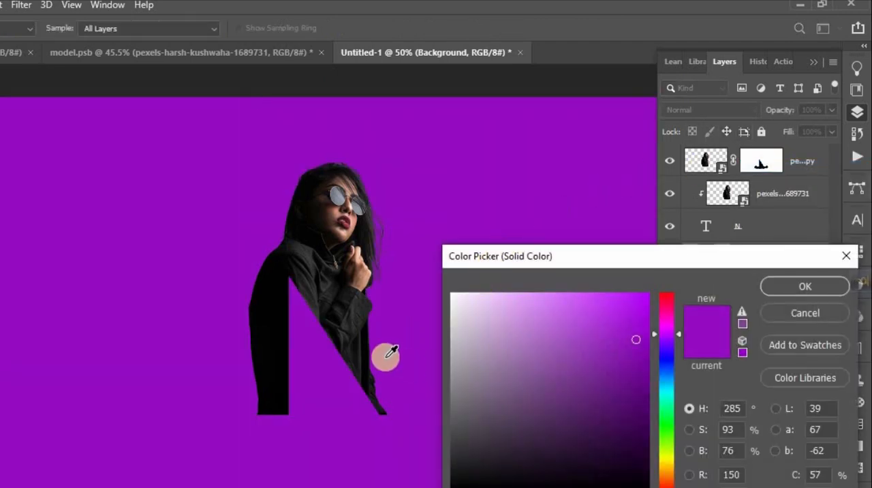
pyautogui.click(604, 316)
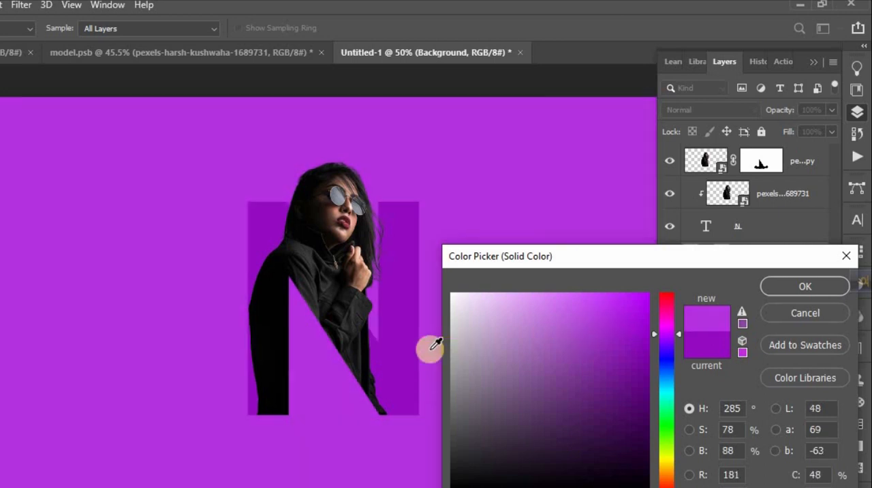
pyautogui.click(386, 347)
pyautogui.click(821, 285)
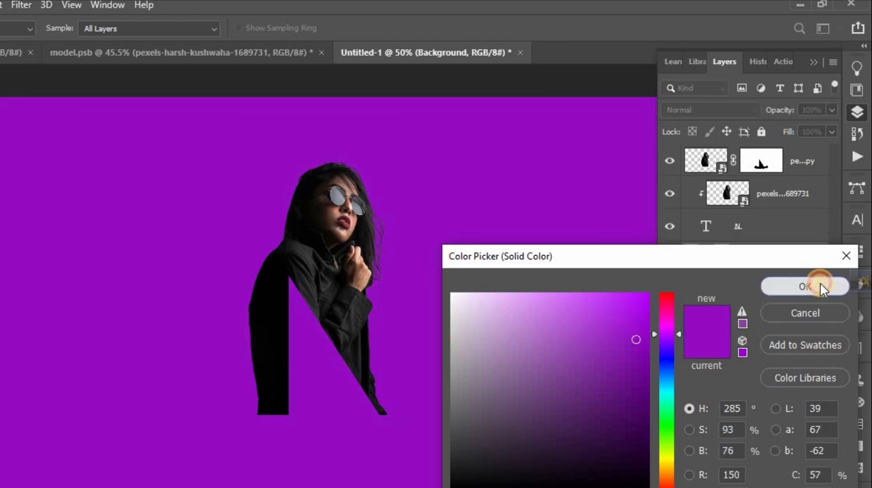
# - Open the N text layer's blending options and enable Inner Shadow, keeping the letter in view beside the dialog
pyautogui.click(781, 229)
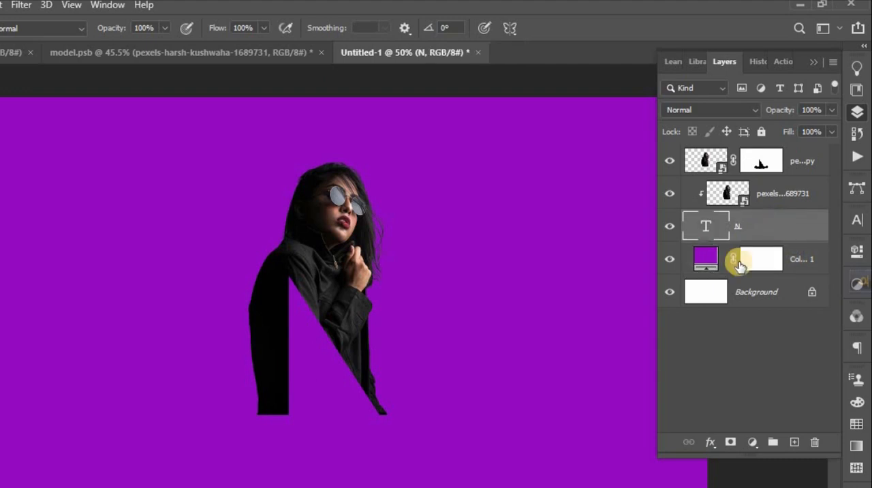
pyautogui.click(711, 443)
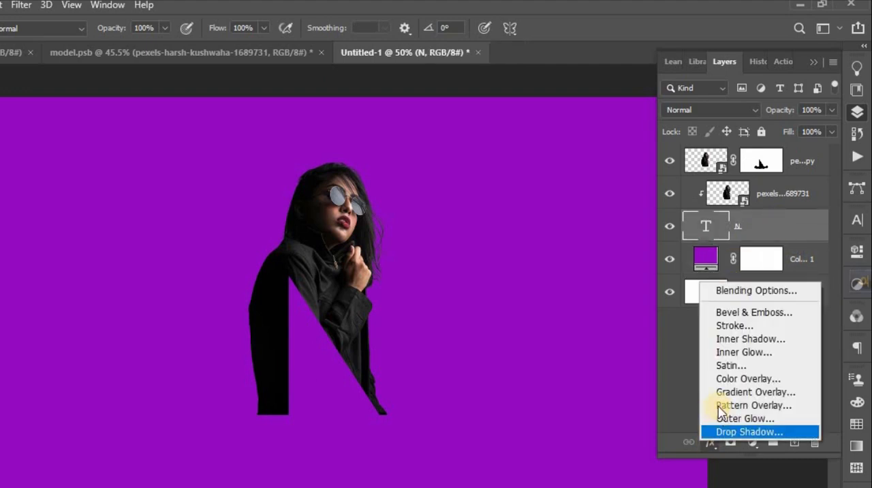
pyautogui.click(741, 293)
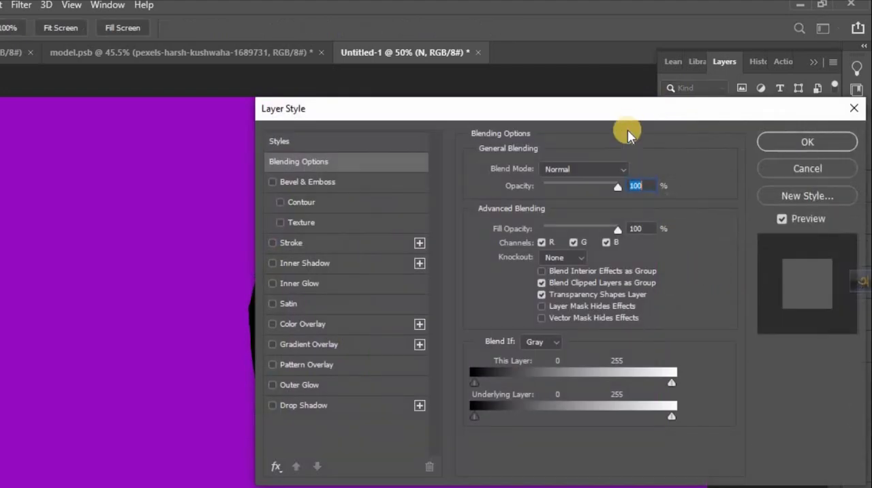
pyautogui.moveTo(627, 116); pyautogui.dragTo(90, 81)
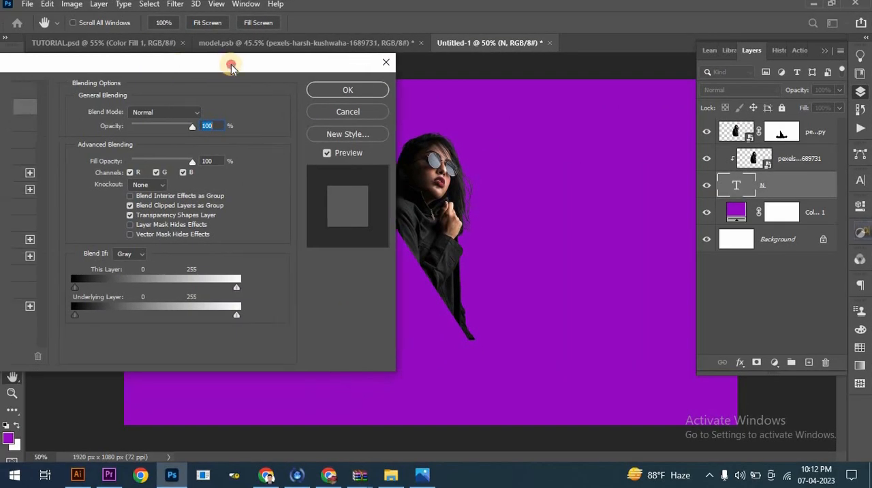
pyautogui.moveTo(231, 66); pyautogui.dragTo(805, 70)
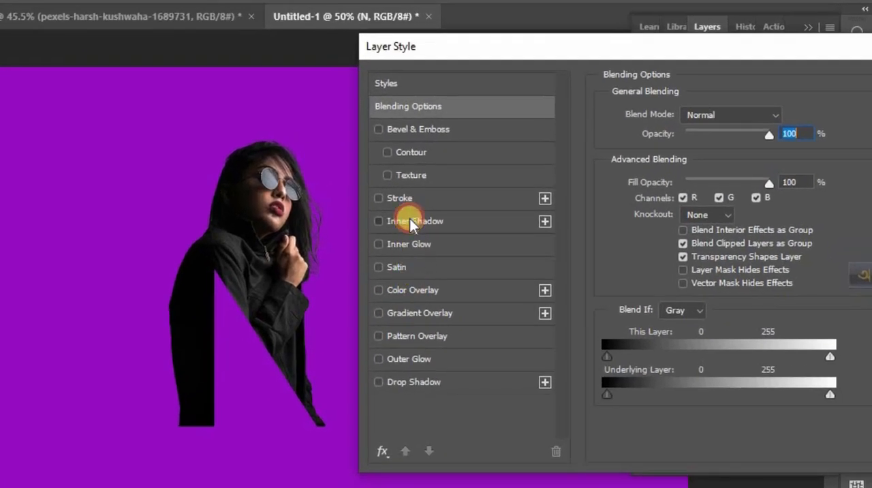
pyautogui.click(412, 222)
pyautogui.moveTo(712, 52); pyautogui.dragTo(733, 54)
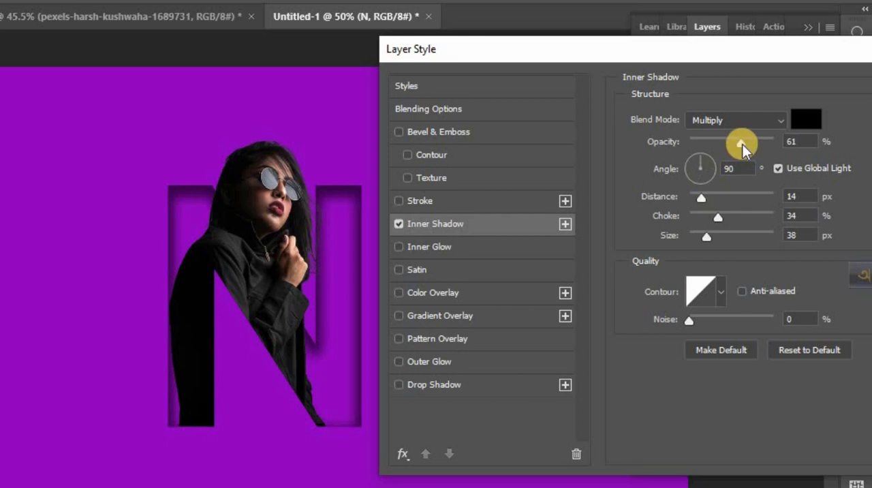
# - Set the inner shadow's opacity to 63%, distance 21 px, choke 33%, size 32 px and noise 0%
pyautogui.moveTo(747, 143); pyautogui.dragTo(743, 142)
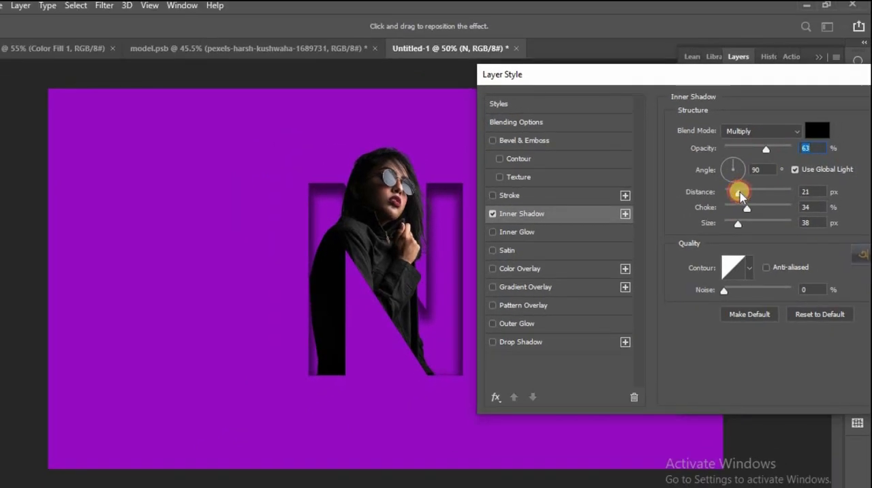
pyautogui.click(740, 193)
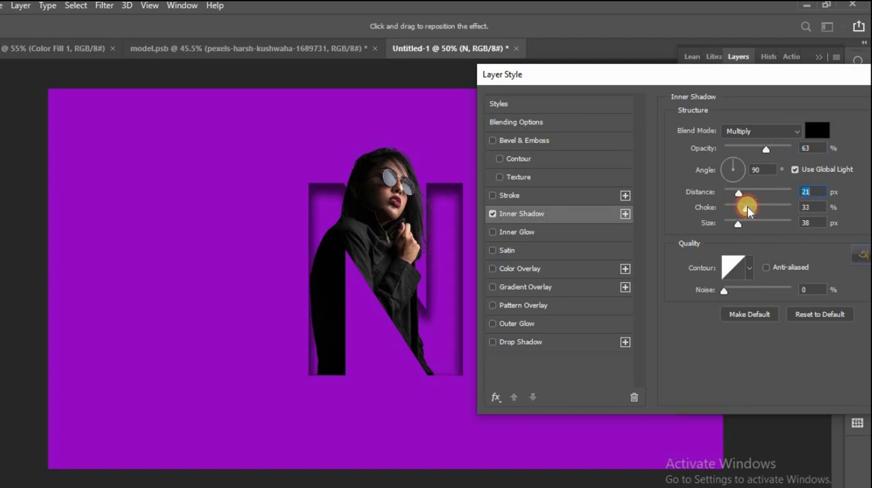
pyautogui.moveTo(743, 229); pyautogui.dragTo(738, 227)
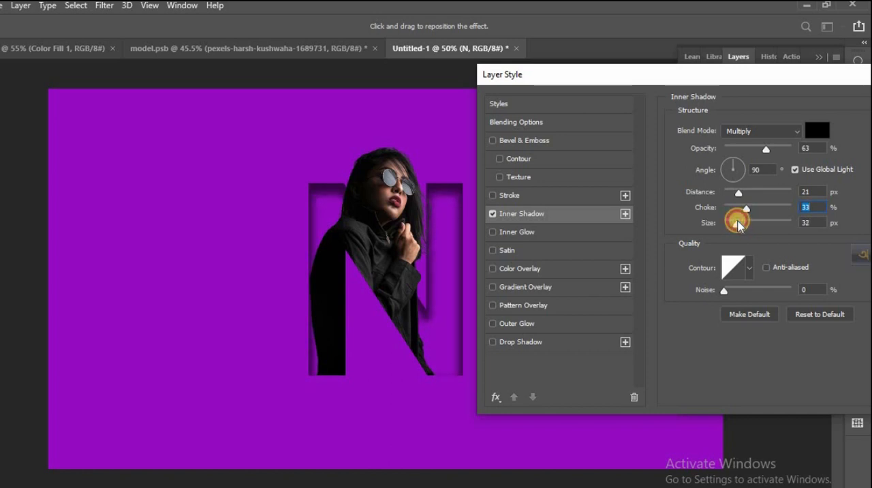
pyautogui.click(738, 223)
pyautogui.moveTo(741, 291); pyautogui.dragTo(701, 289)
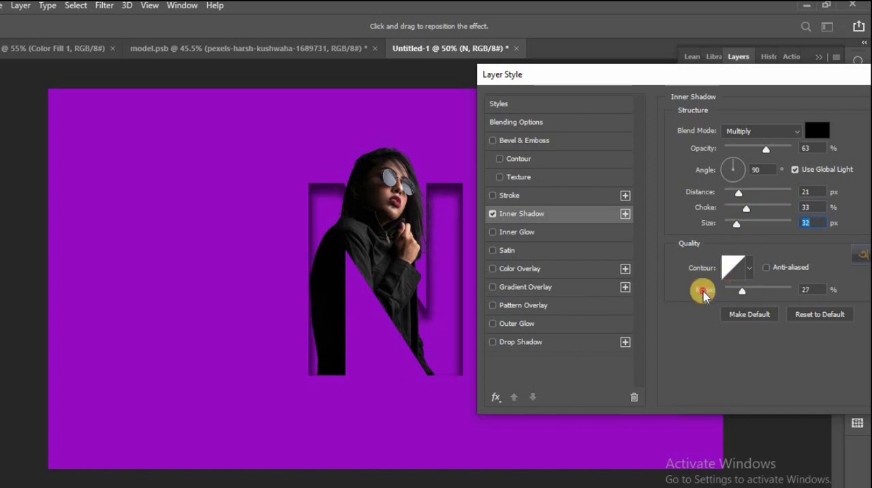
# - Enable the Stroke effect on the N, keeping the letter in view, with size 8 px and position Outside
pyautogui.moveTo(719, 83); pyautogui.dragTo(601, 84)
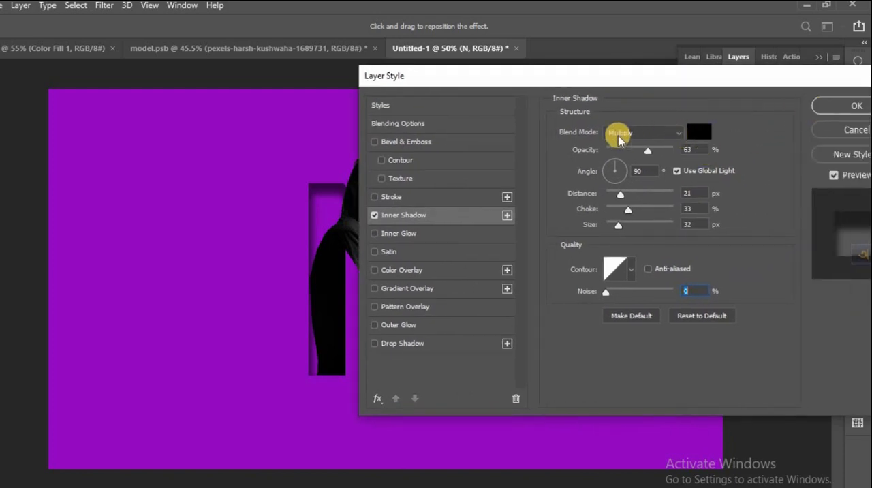
pyautogui.click(392, 198)
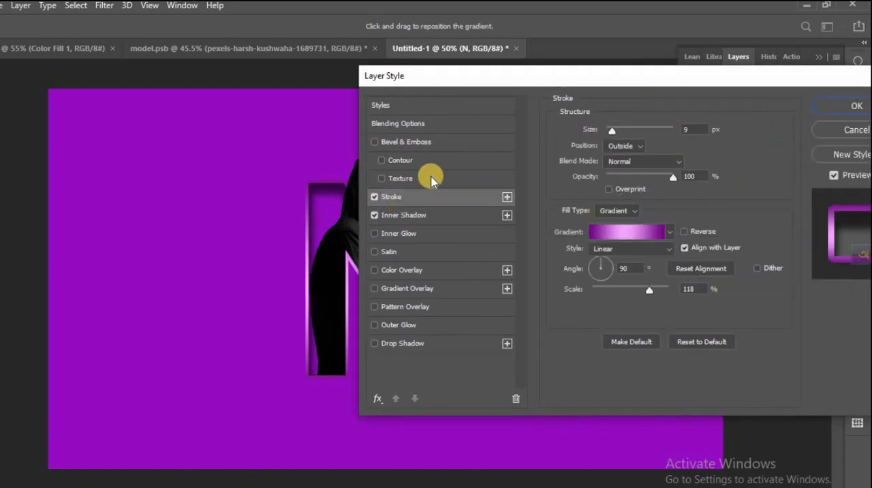
pyautogui.moveTo(545, 78)
pyautogui.mouseDown()
pyautogui.moveTo(682, 94)
pyautogui.moveTo(648, 100)
pyautogui.mouseUp()
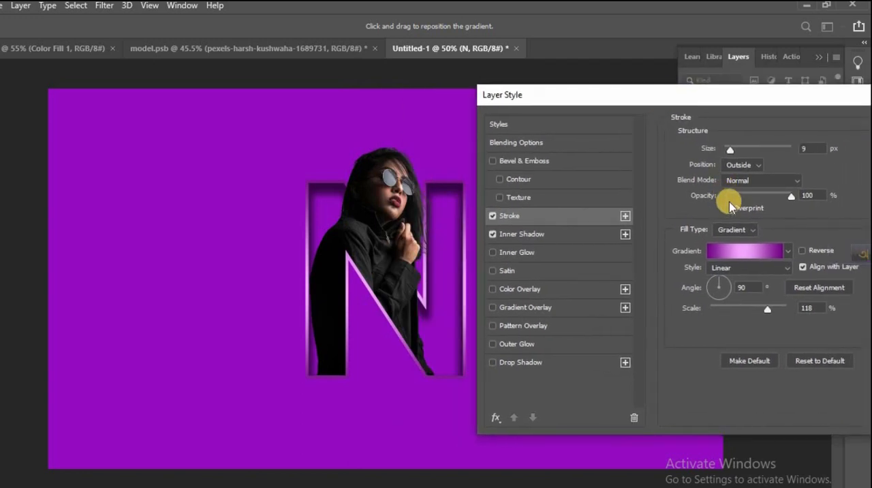
pyautogui.moveTo(735, 156); pyautogui.dragTo(735, 167)
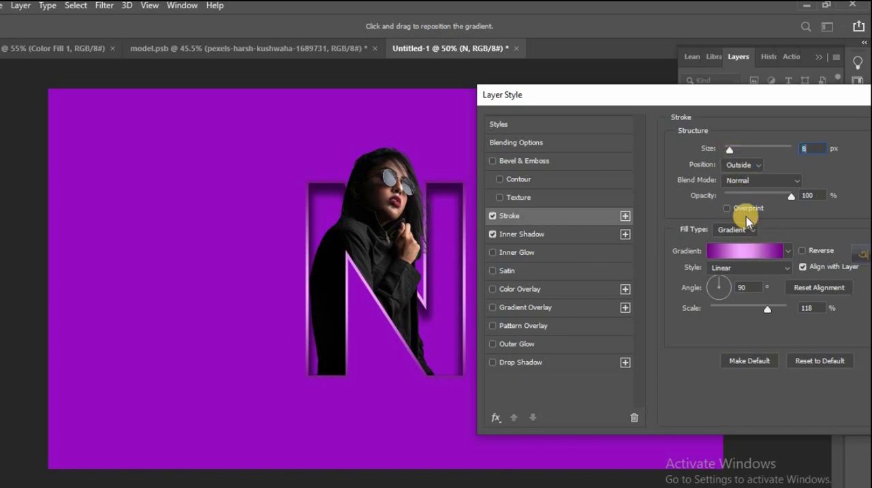
pyautogui.click(748, 167)
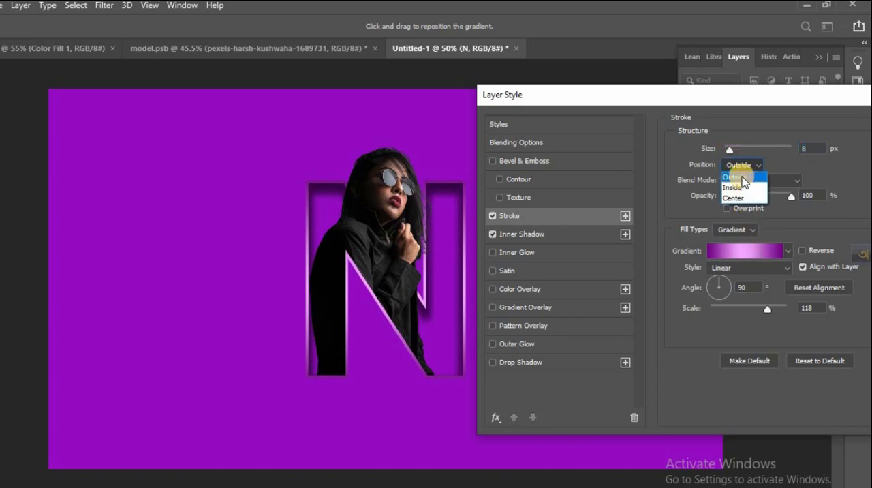
pyautogui.click(742, 178)
# - Try Multiply as the stroke's blend mode, and return it to Normal
pyautogui.click(748, 181)
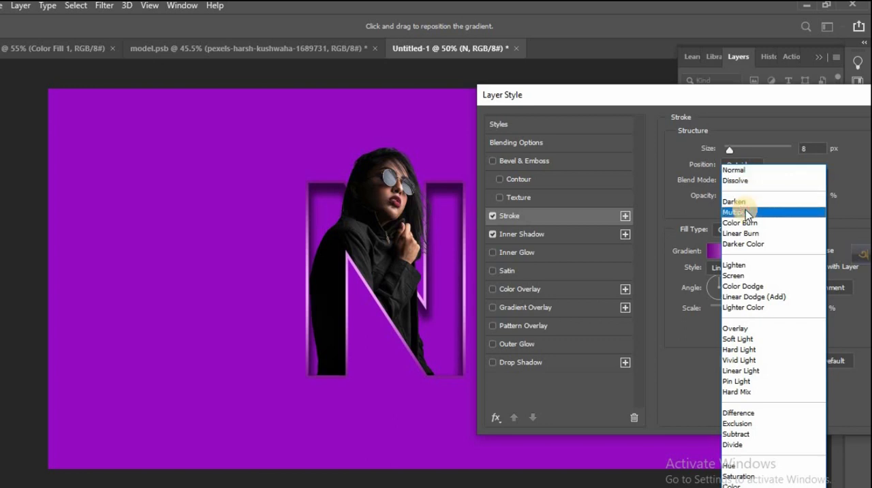
pyautogui.click(743, 211)
pyautogui.click(748, 181)
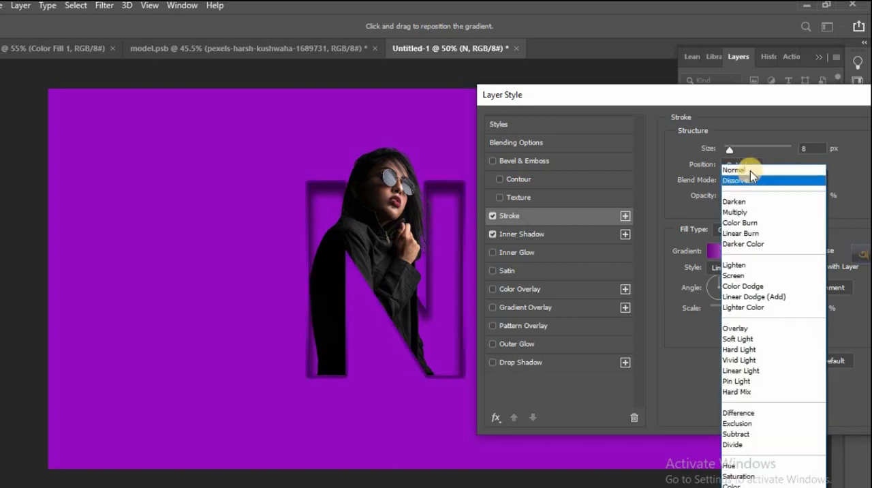
pyautogui.click(744, 171)
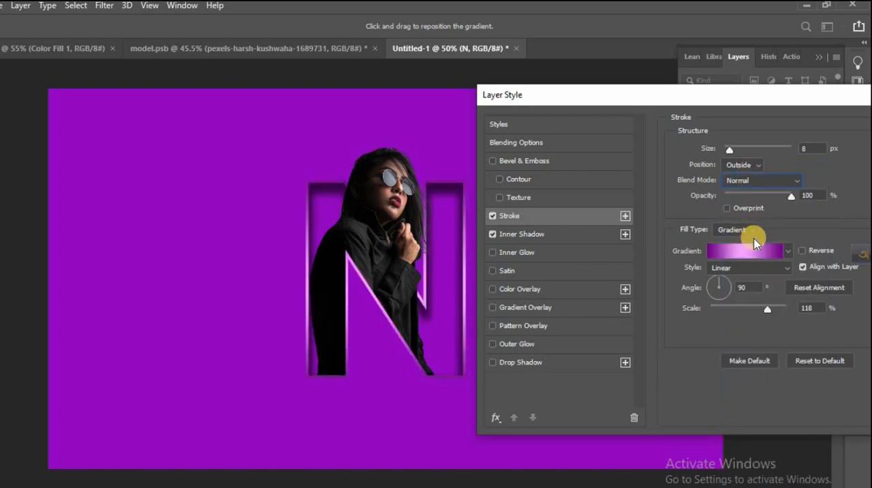
# - Edit the stroke's gradient and recolour its middle stop to a very light pinkish purple with hue 292
pyautogui.click(737, 253)
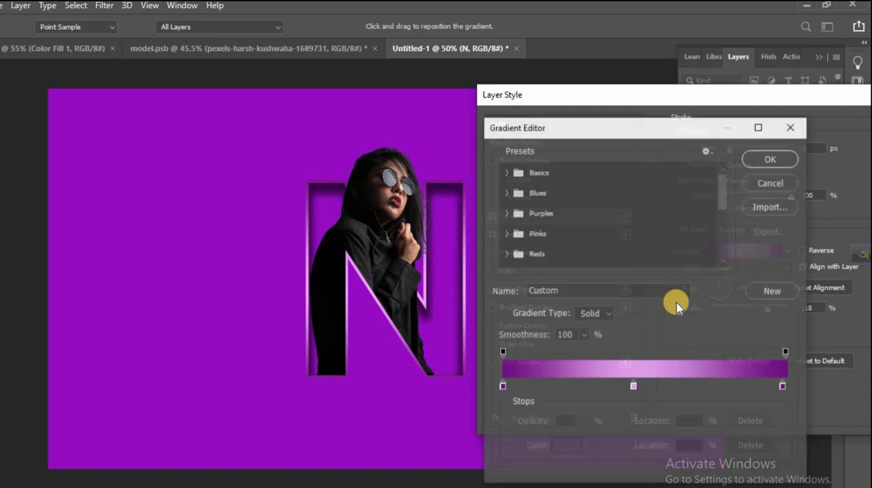
pyautogui.click(634, 386)
pyautogui.click(567, 447)
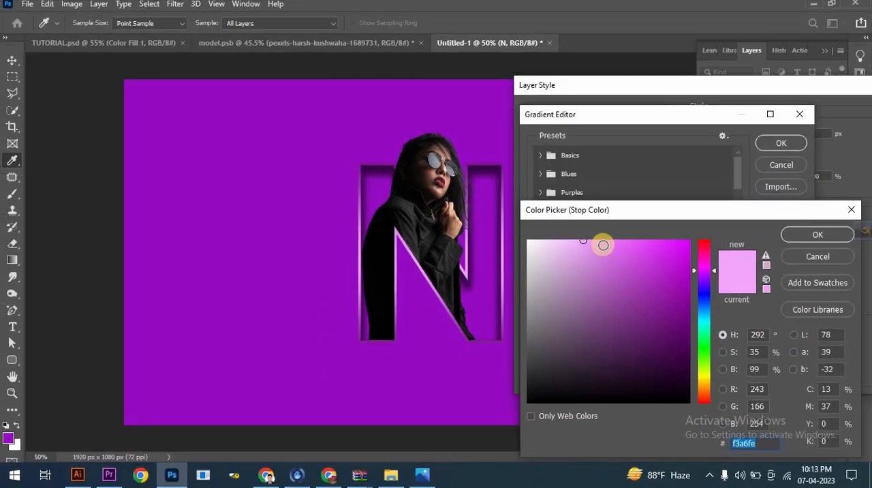
pyautogui.click(575, 274)
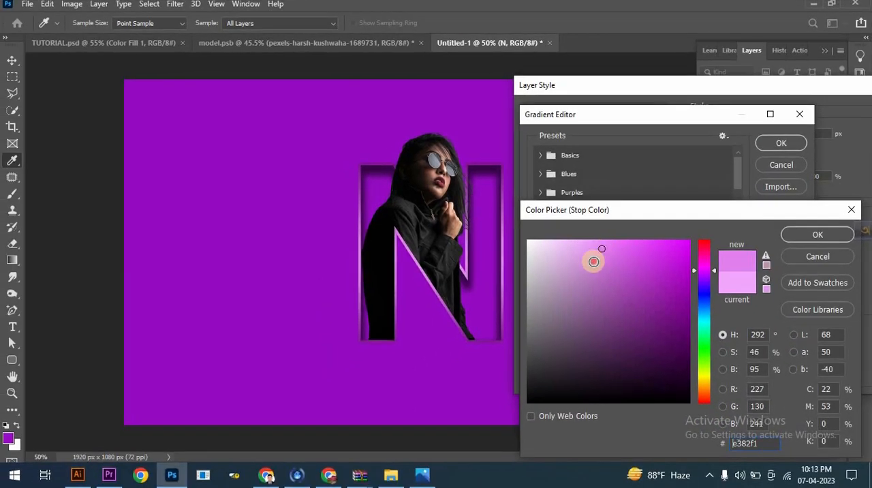
pyautogui.click(594, 262)
pyautogui.moveTo(565, 252); pyautogui.dragTo(564, 230)
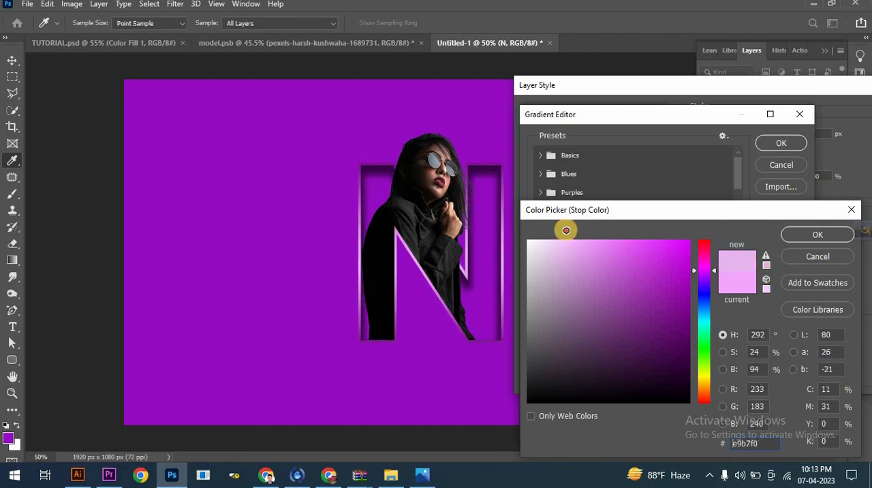
pyautogui.click(794, 236)
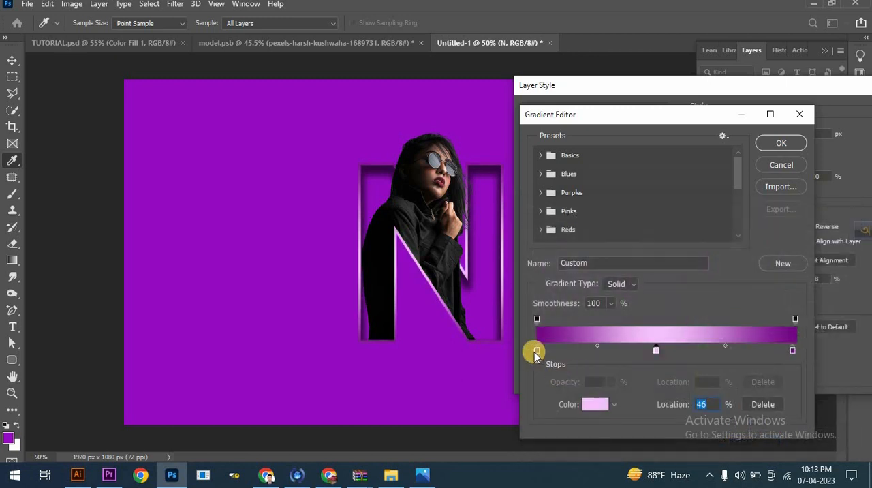
# - Recolour the gradient's starting stop by sampling the background purple and brightening it to a914da
pyautogui.click(536, 350)
pyautogui.click(595, 404)
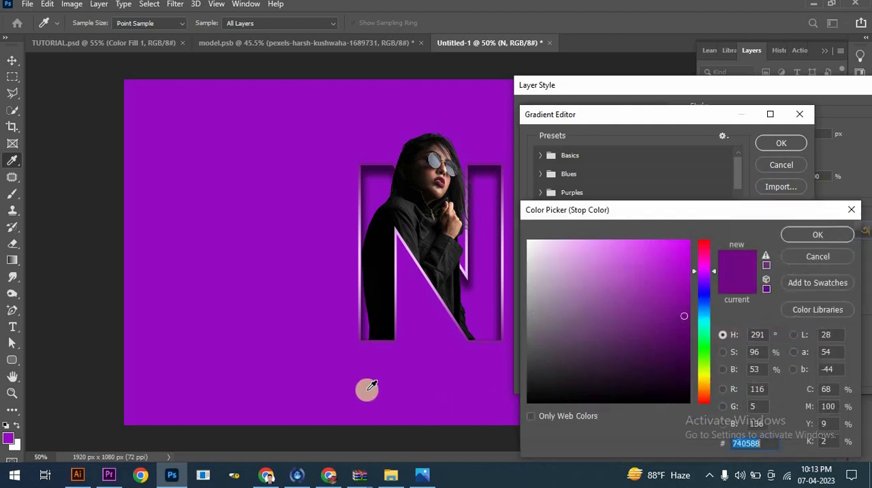
pyautogui.click(368, 389)
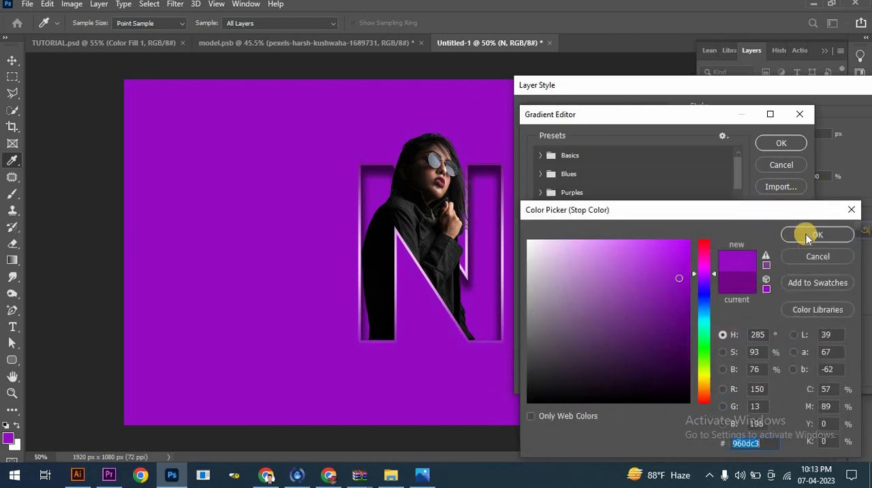
pyautogui.moveTo(683, 272); pyautogui.dragTo(675, 263)
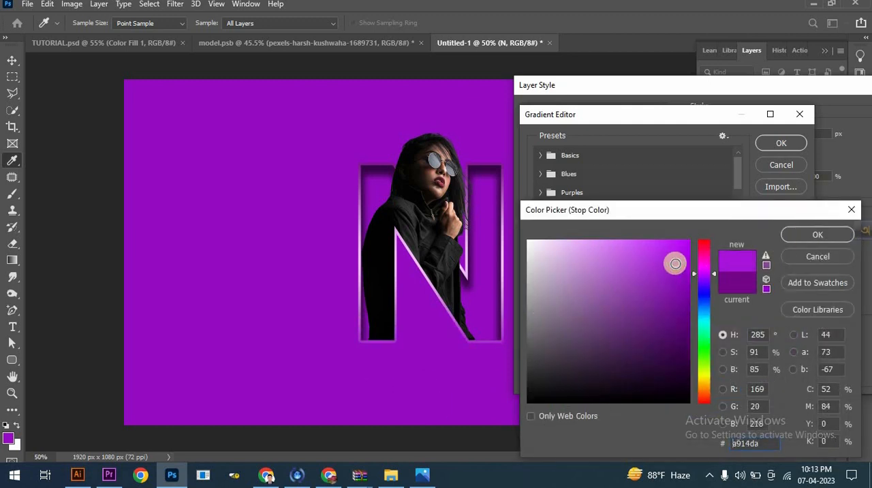
pyautogui.click(815, 236)
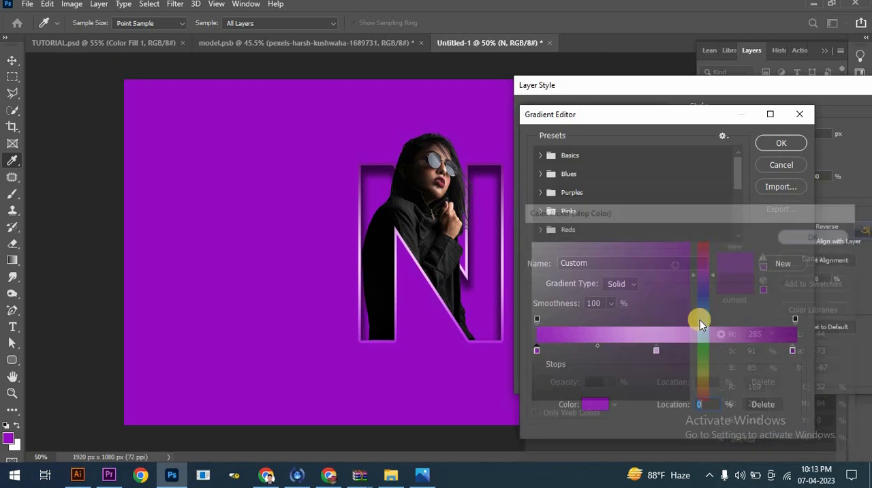
# - Recolour the gradient's end stop from the sampled background purple to the brighter ae20dd, and accept the gradient
pyautogui.click(793, 351)
pyautogui.click(586, 403)
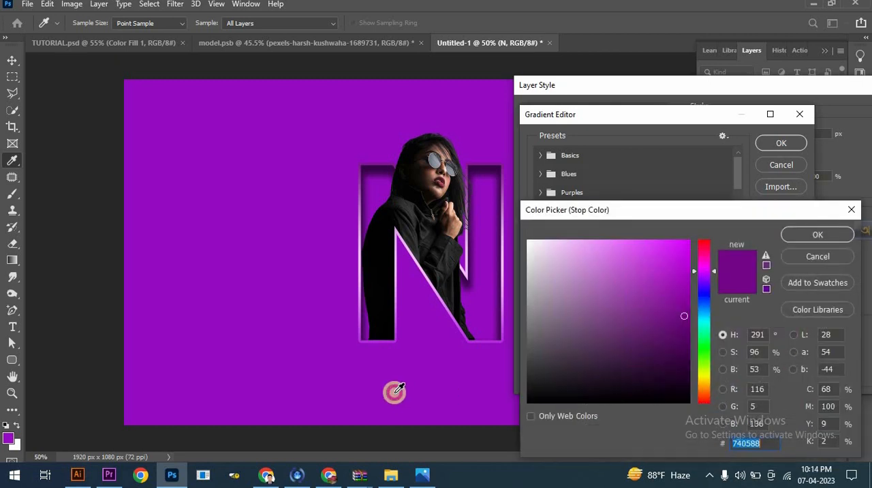
pyautogui.moveTo(675, 290); pyautogui.dragTo(665, 260)
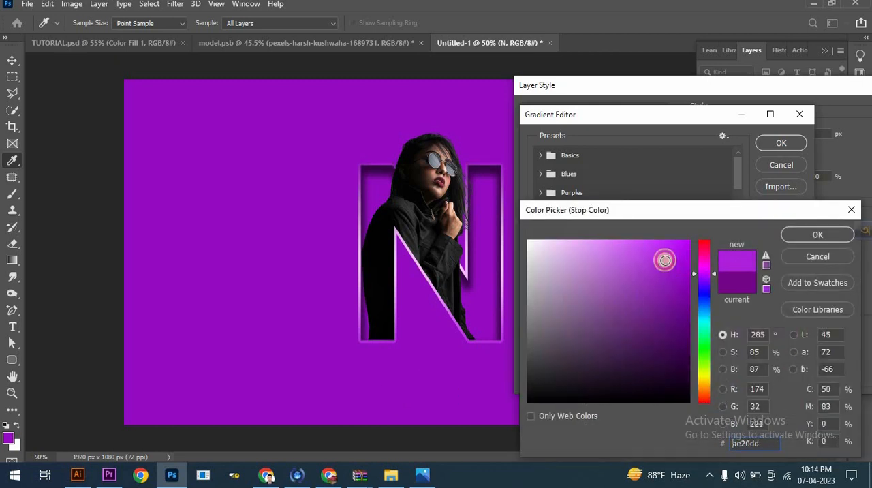
pyautogui.click(786, 233)
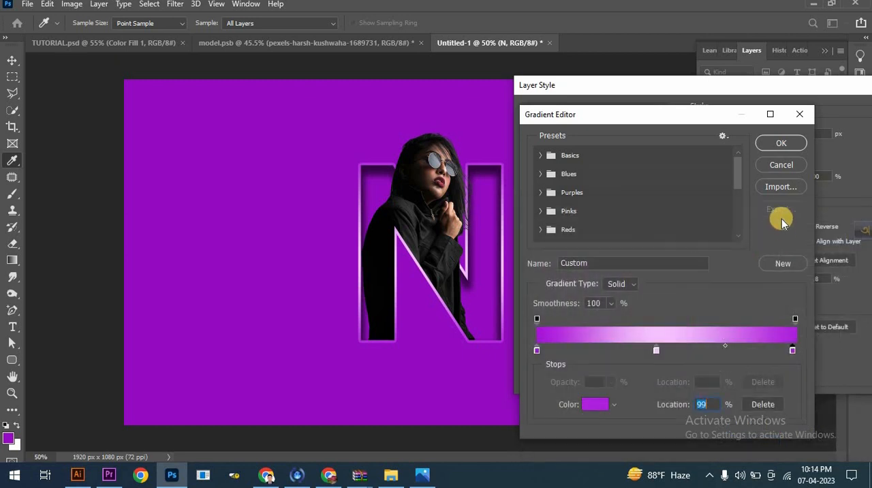
pyautogui.click(781, 143)
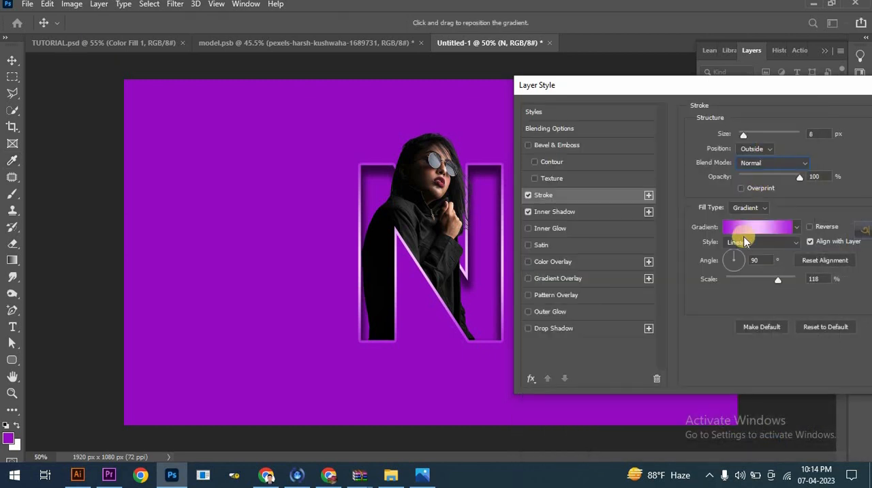
# - Try the Radial style for the stroke gradient, and return it to Linear
pyautogui.click(744, 244)
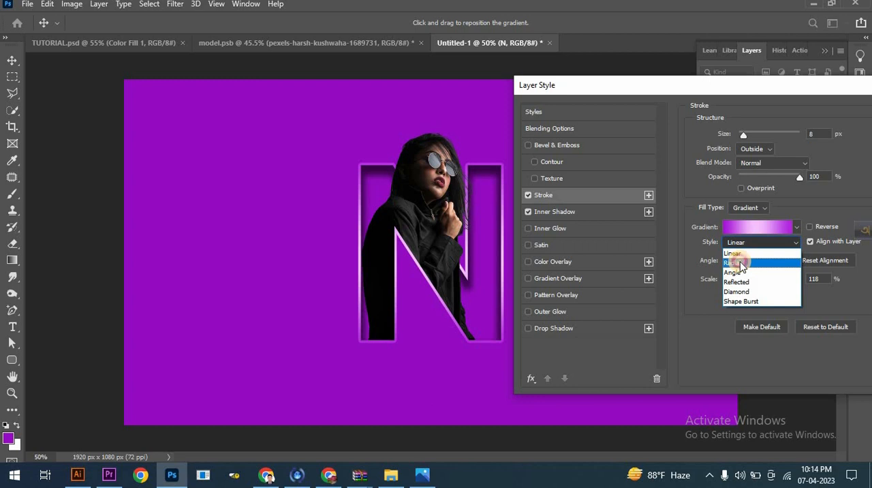
pyautogui.click(741, 263)
pyautogui.click(741, 243)
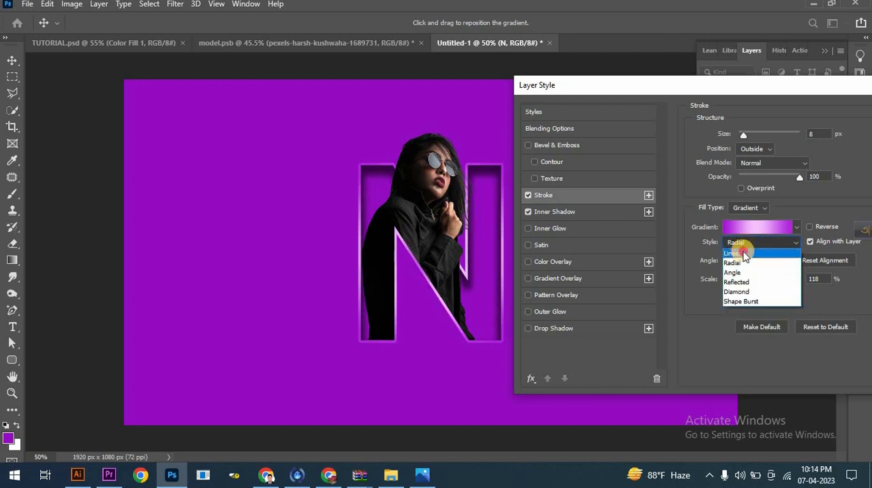
pyautogui.click(743, 253)
# - Reduce the stroke gradient's scale to 111% and apply the layer style to the N
pyautogui.moveTo(779, 284)
pyautogui.mouseDown()
pyautogui.moveTo(754, 279)
pyautogui.moveTo(794, 281)
pyautogui.moveTo(775, 287)
pyautogui.mouseUp()
pyautogui.moveTo(750, 89); pyautogui.dragTo(614, 95)
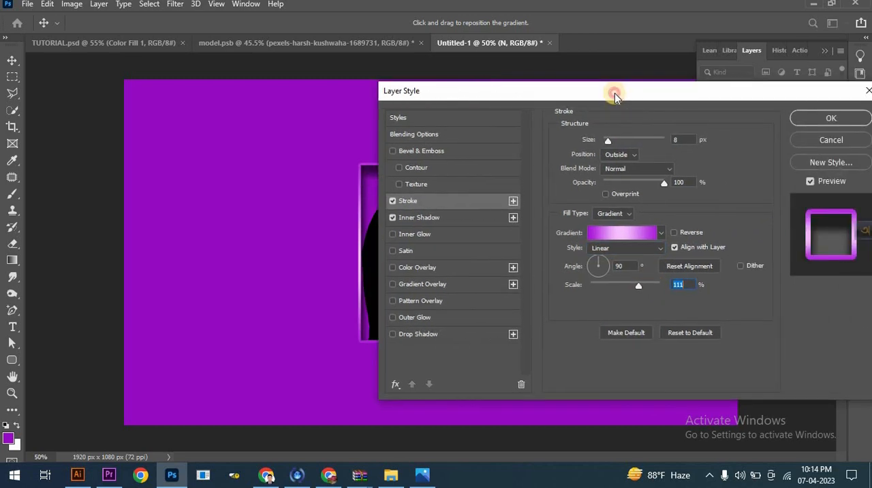
pyautogui.click(813, 120)
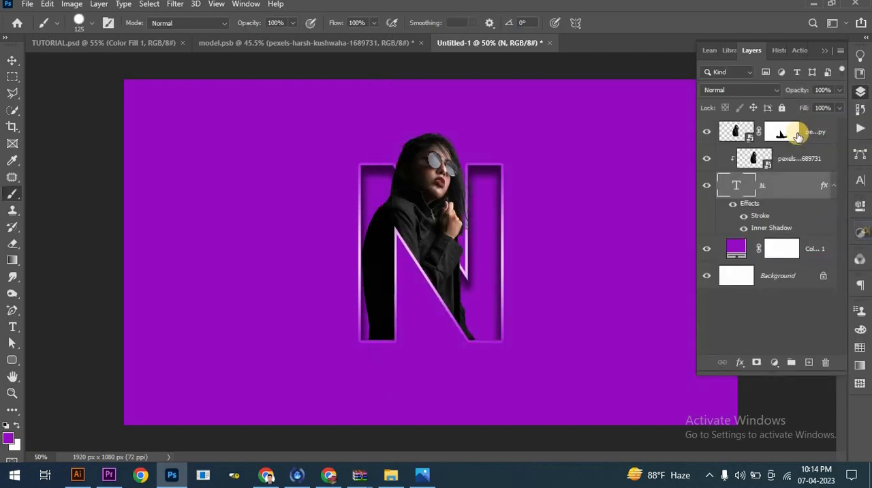
# - Add a new layer above the masked model copy and name it "shadow"
pyautogui.click(808, 140)
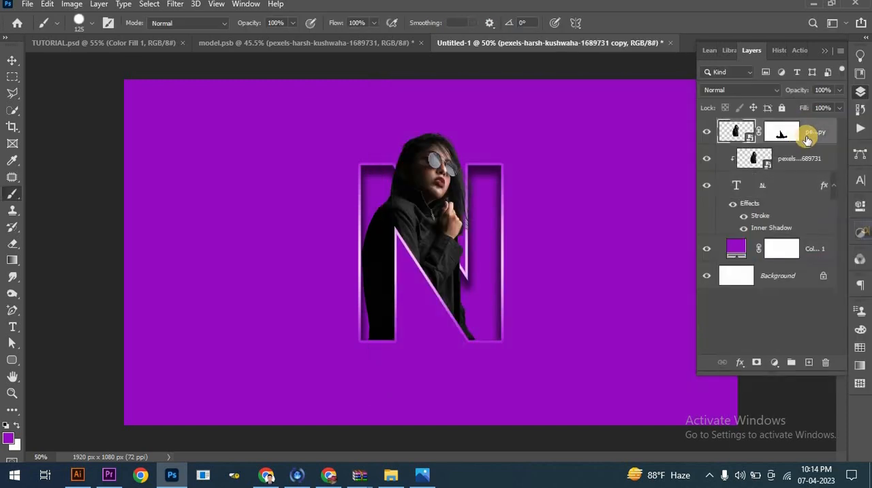
pyautogui.click(809, 362)
pyautogui.click(769, 131)
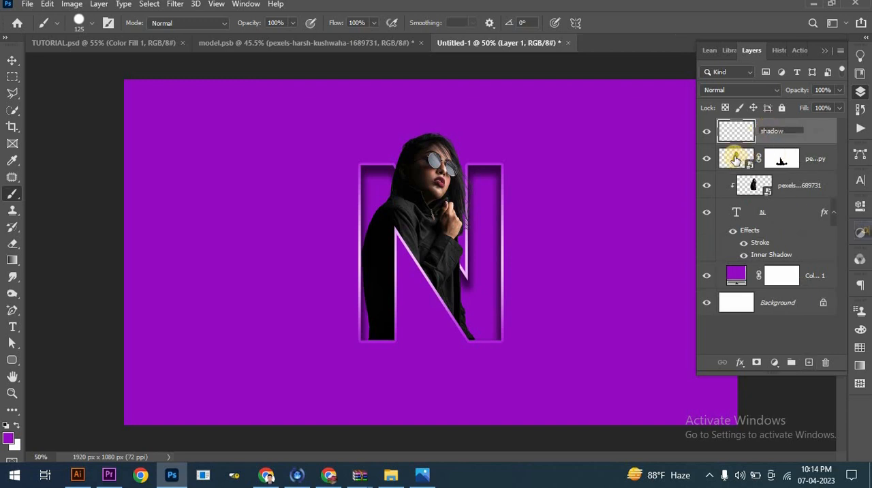
# - Set up a Soft Round brush with 0% hardness and its tip flattened into a thin horizontal ellipse
pyautogui.click(16, 194)
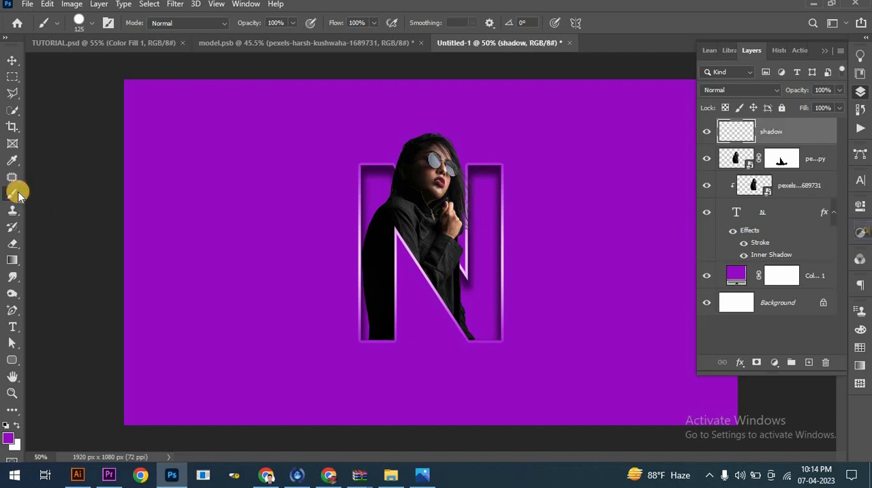
pyautogui.rightClick(353, 369)
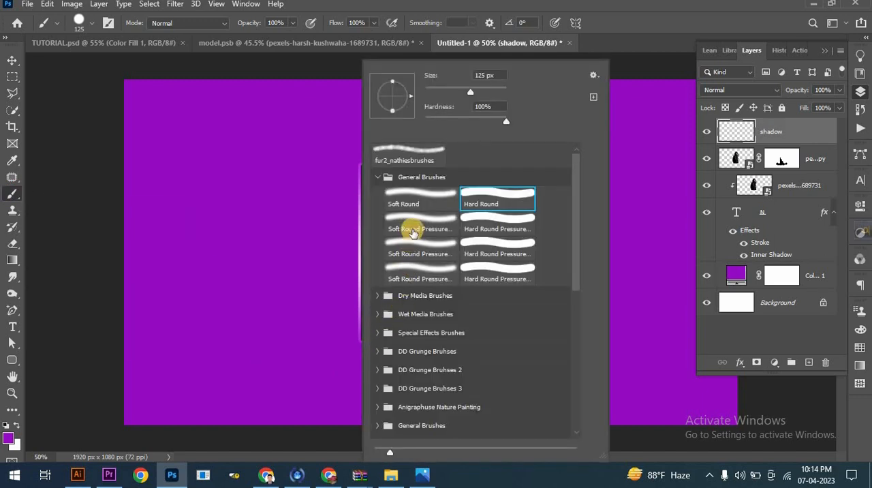
pyautogui.click(423, 194)
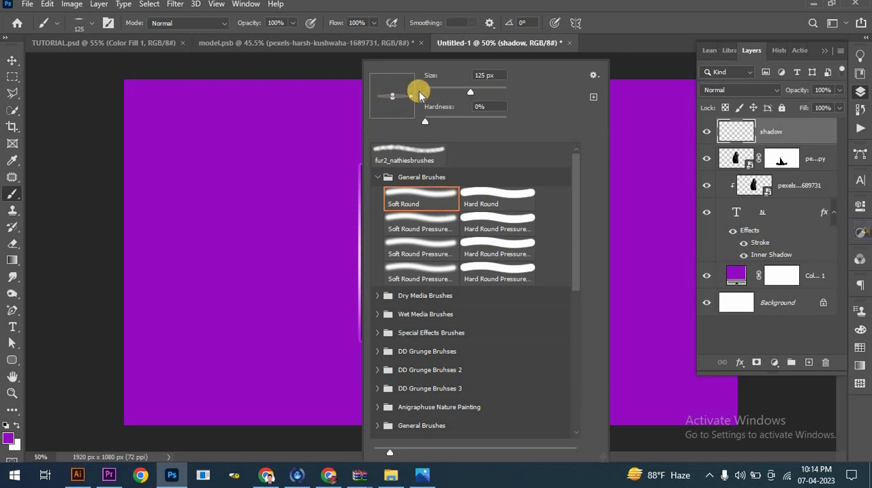
pyautogui.click(605, 7)
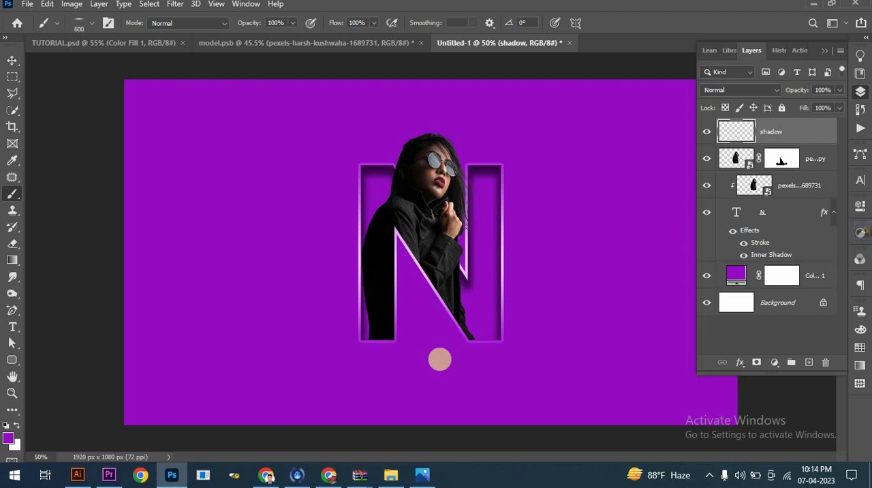
# - Enlarge the flattened brush to 1400 px and stamp one black shadow below the N on the shadow layer
pyautogui.press(']')
pyautogui.press(']')
pyautogui.press(']')
pyautogui.rightClick(423, 369)
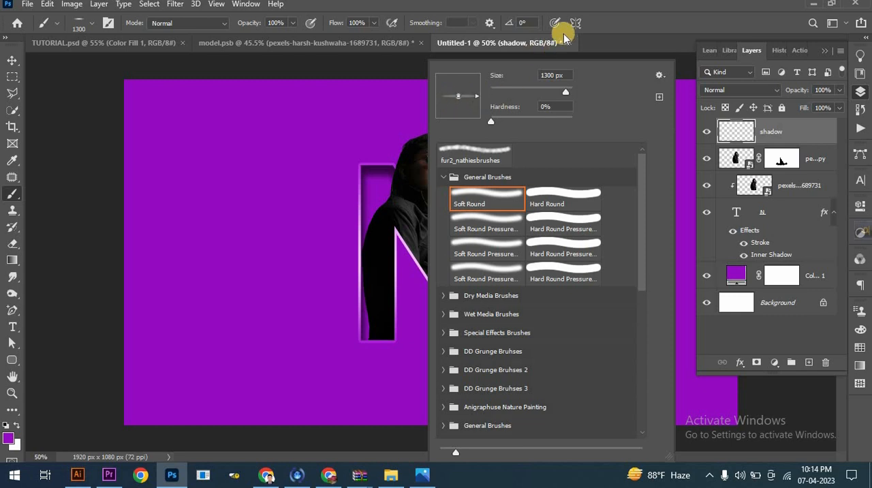
pyautogui.click(592, 20)
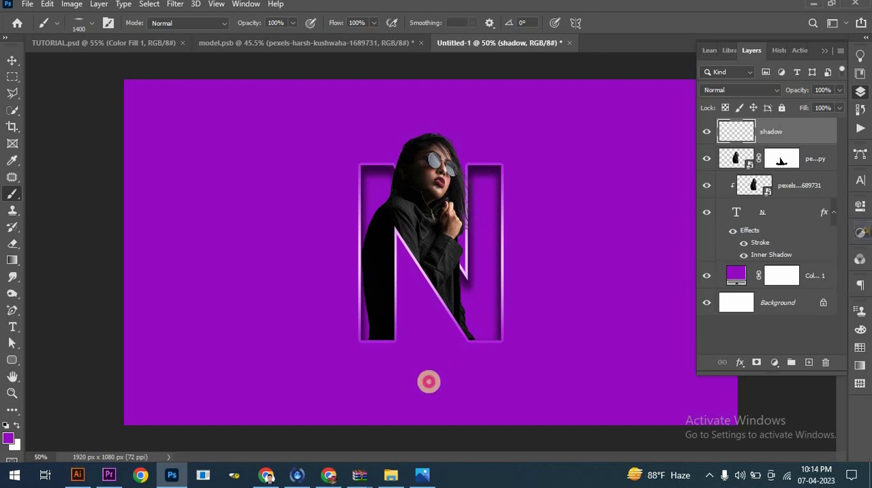
pyautogui.click(6, 426)
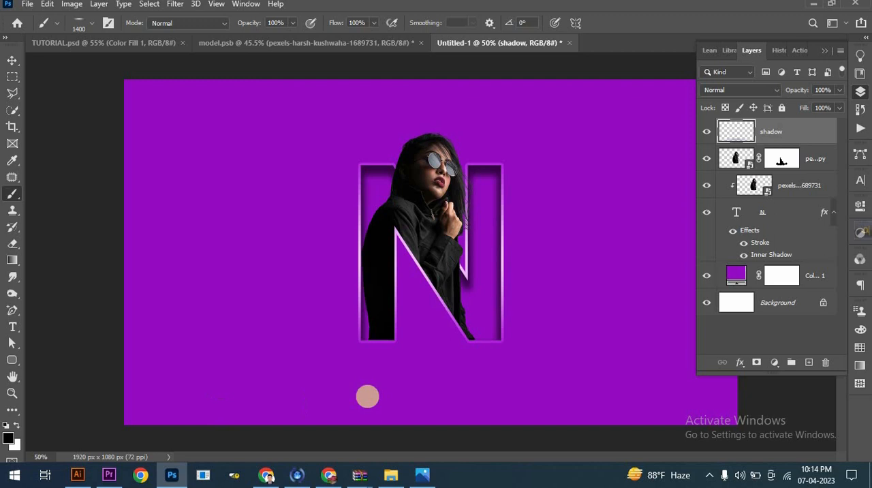
pyautogui.click(422, 380)
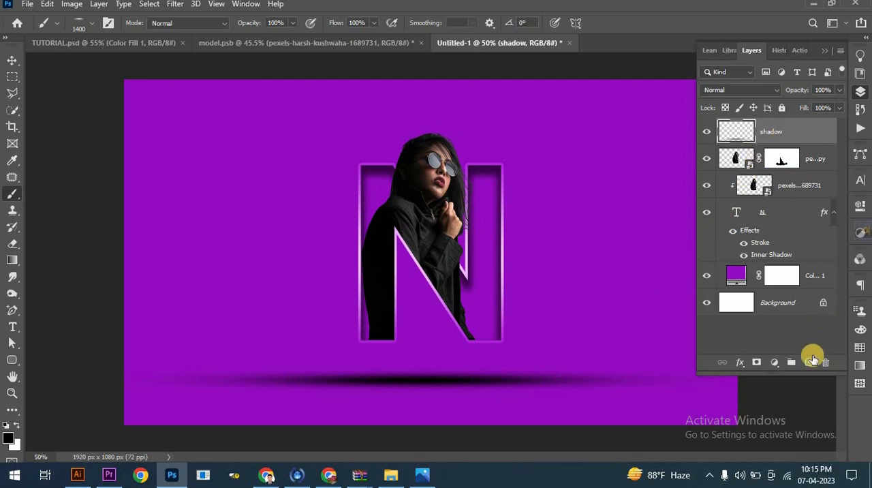
# - Add a new layer named "text" and start a text line on it beside the N
pyautogui.click(809, 362)
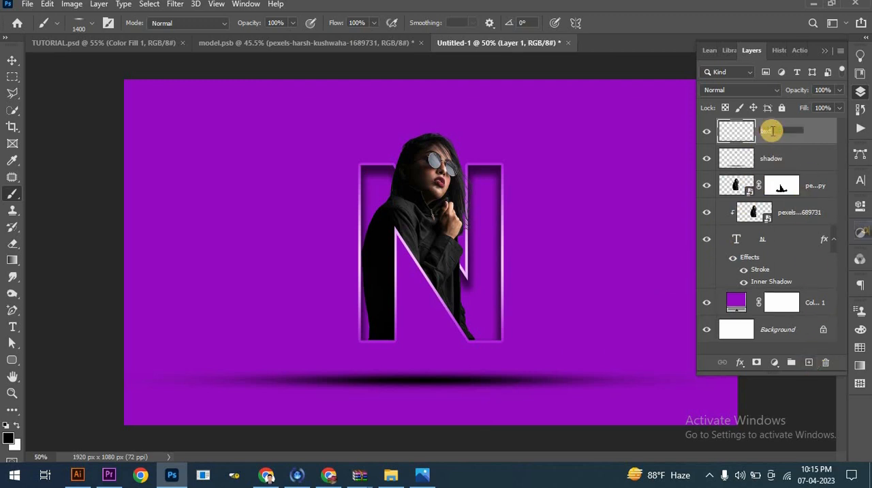
pyautogui.write('text')
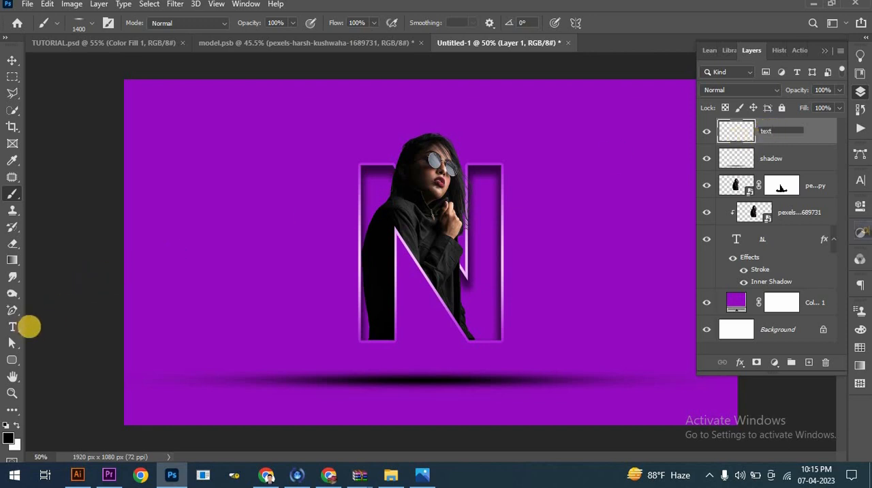
pyautogui.click(13, 326)
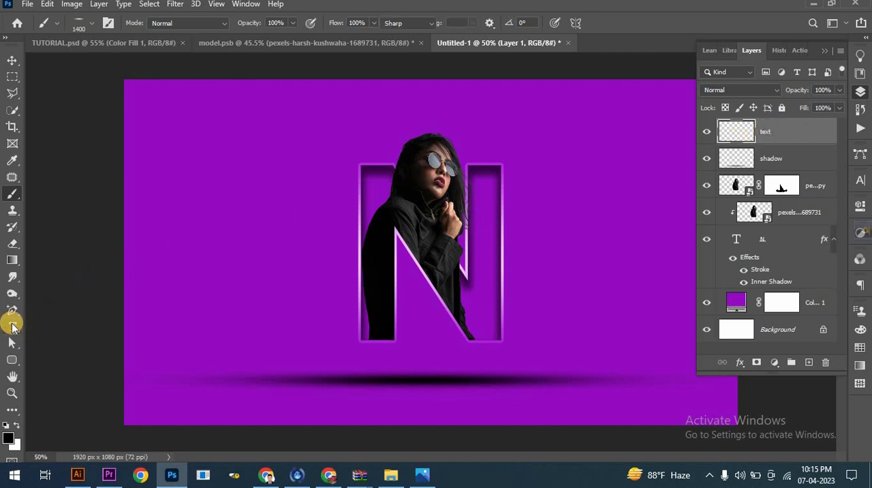
pyautogui.click(154, 269)
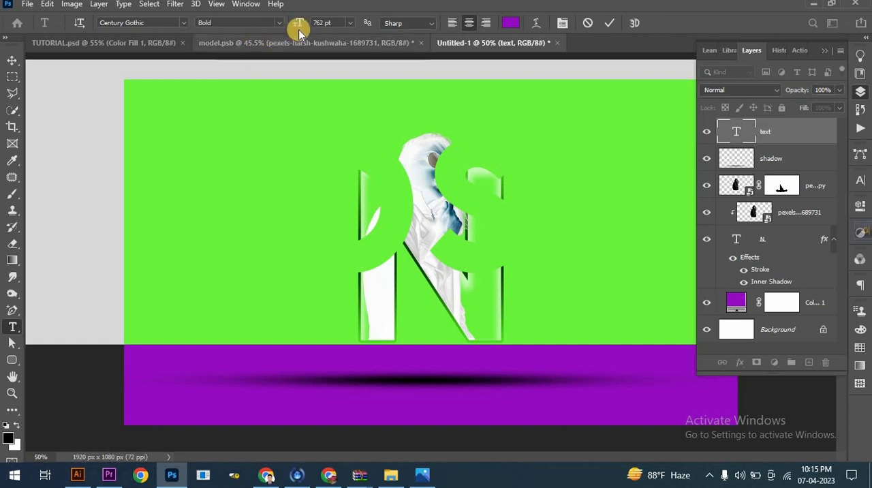
# - Format the placeholder text as Century Gothic Regular at 293 pt in white
pyautogui.moveTo(300, 24); pyautogui.dragTo(12, 58)
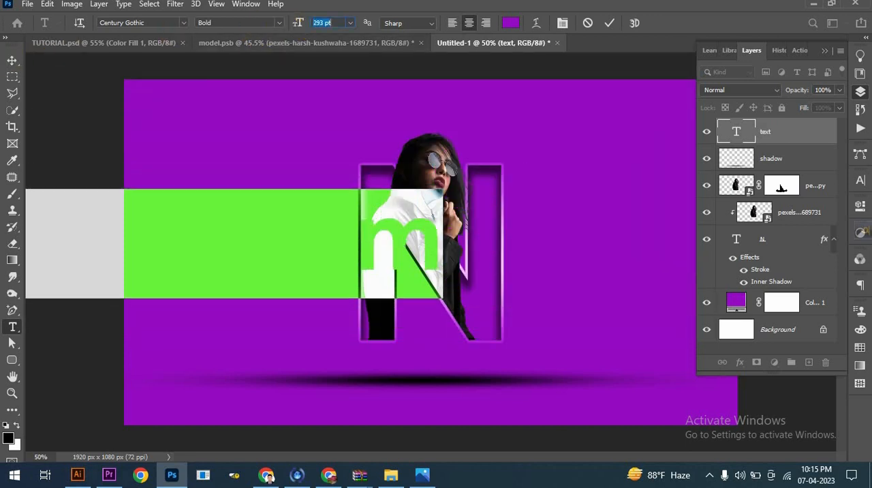
pyautogui.click(278, 24)
pyautogui.click(249, 35)
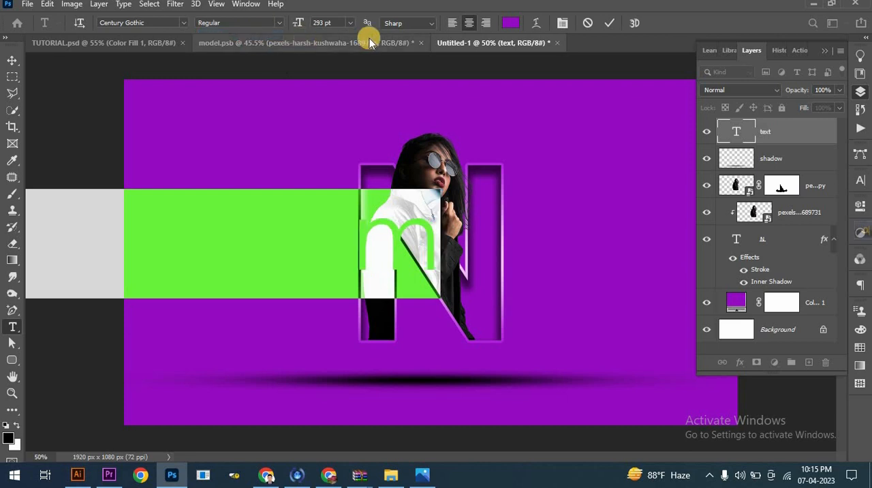
pyautogui.click(511, 25)
pyautogui.moveTo(604, 278); pyautogui.dragTo(522, 238)
pyautogui.click(792, 235)
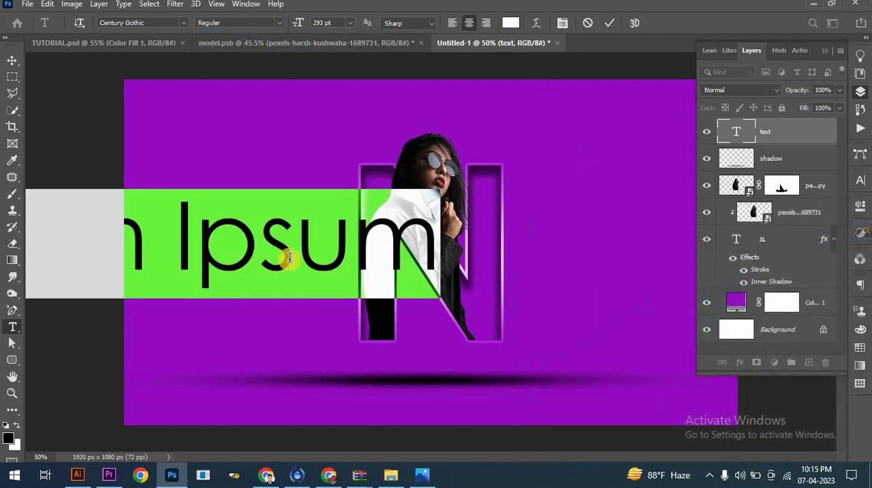
# - Replace the whole placeholder text with "Smart"
pyautogui.doubleClick(232, 248)
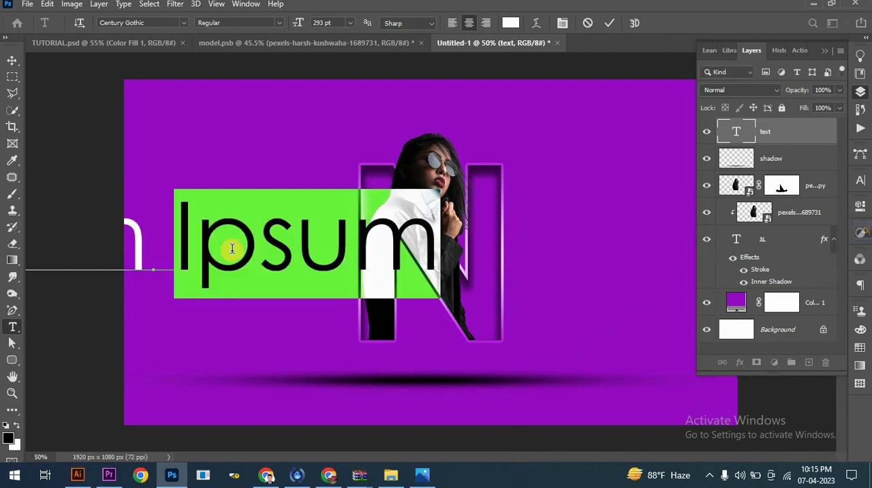
pyautogui.tripleClick(231, 249)
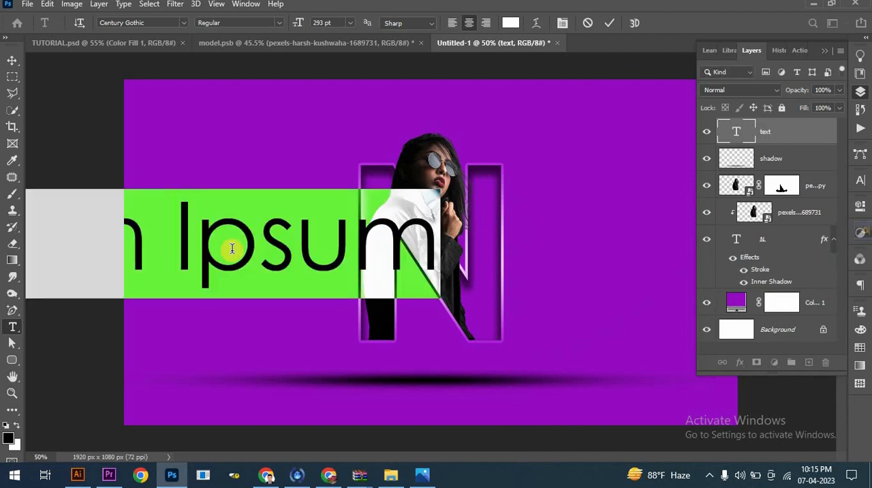
pyautogui.write('S')
pyautogui.write('m')
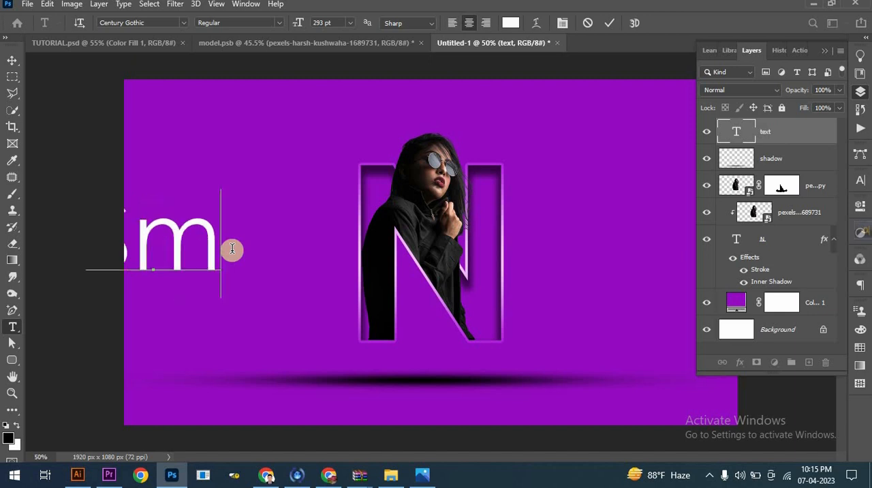
pyautogui.write('art')
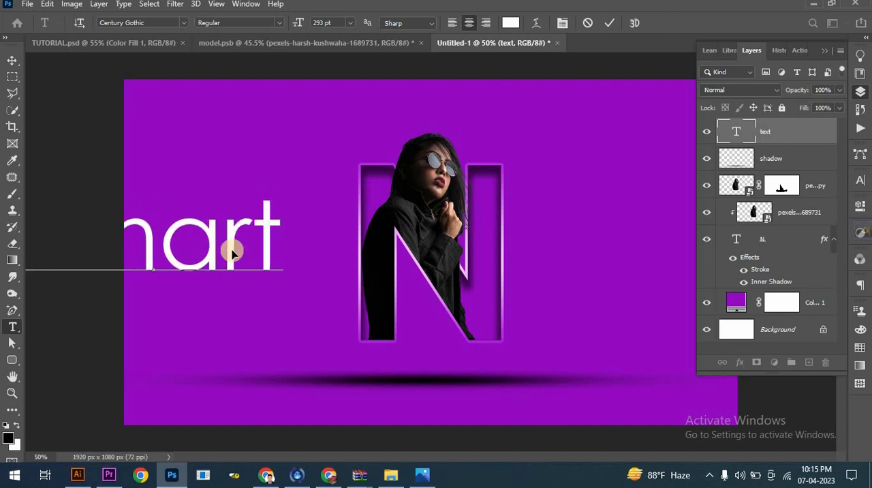
# - Reduce the word Smart to 218 pt and place it just left of the N at mid-height
pyautogui.hotkey('ctrl', 'a')
pyautogui.moveTo(298, 26); pyautogui.dragTo(250, 30)
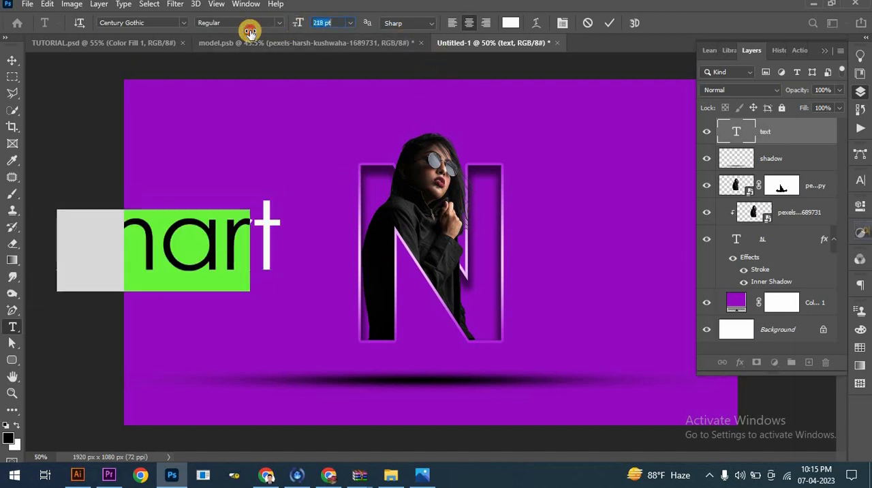
pyautogui.click(8, 61)
pyautogui.moveTo(201, 249); pyautogui.dragTo(282, 242)
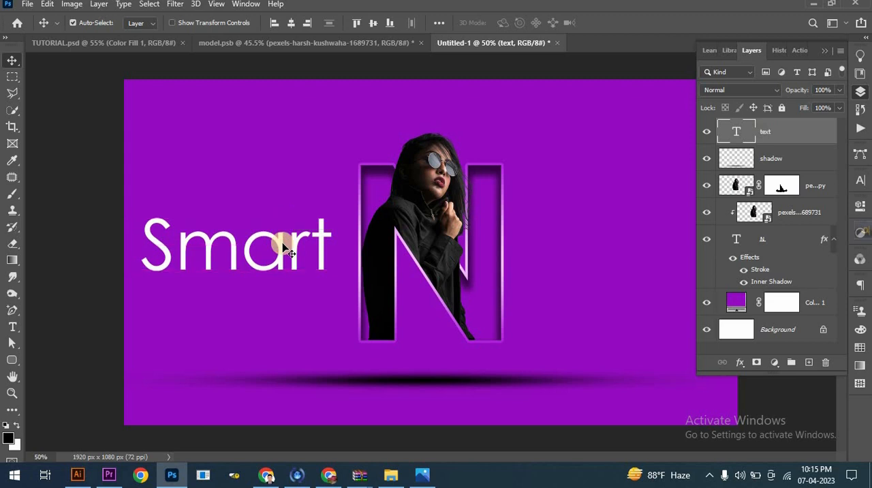
# - Duplicate the Smart text to the right side of the N and change the copy's wording to "Model"
pyautogui.click(830, 51)
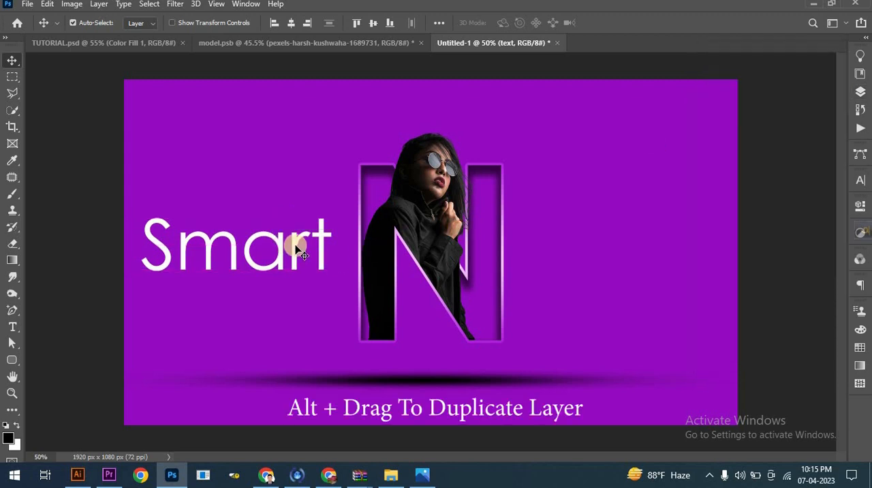
pyautogui.moveTo(355, 248); pyautogui.dragTo(648, 254)
pyautogui.press('t')
pyautogui.doubleClick(644, 250)
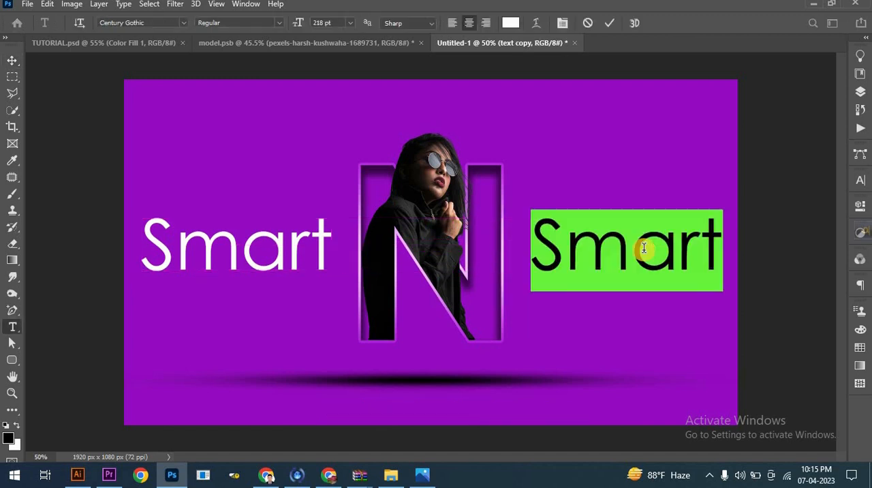
pyautogui.write('Model')
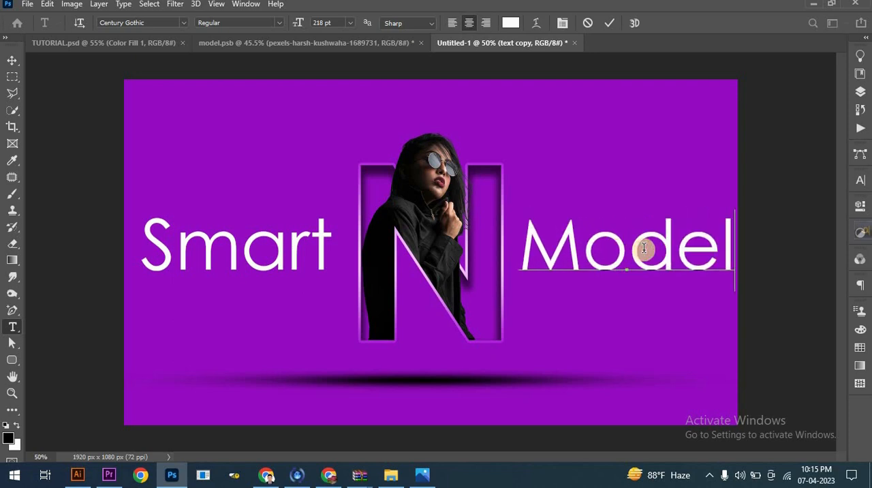
pyautogui.click(609, 22)
pyautogui.press('v')
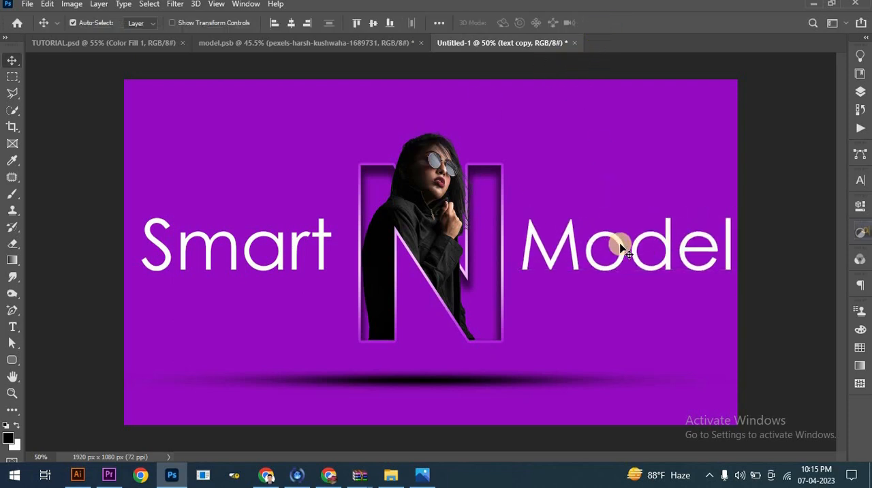
pyautogui.moveTo(618, 247); pyautogui.dragTo(616, 249)
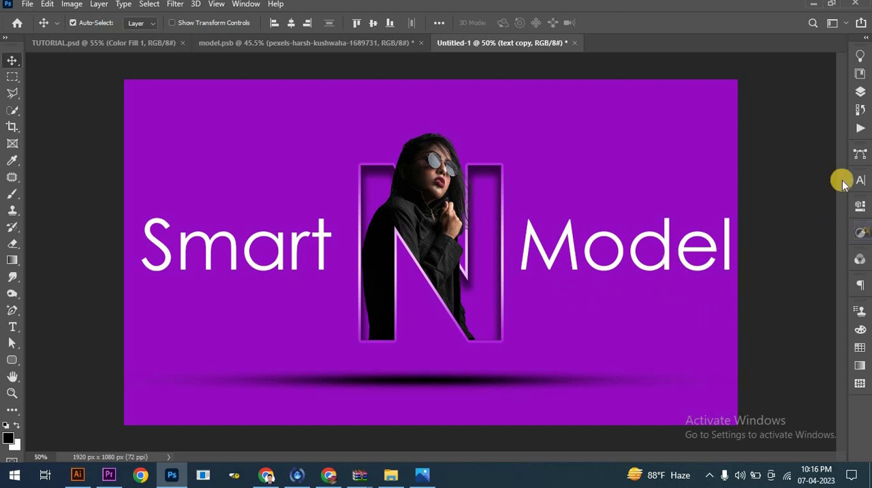
# - Scale the N and both model layers together to about 127%, extending them up and down between the two words
pyautogui.click(859, 101)
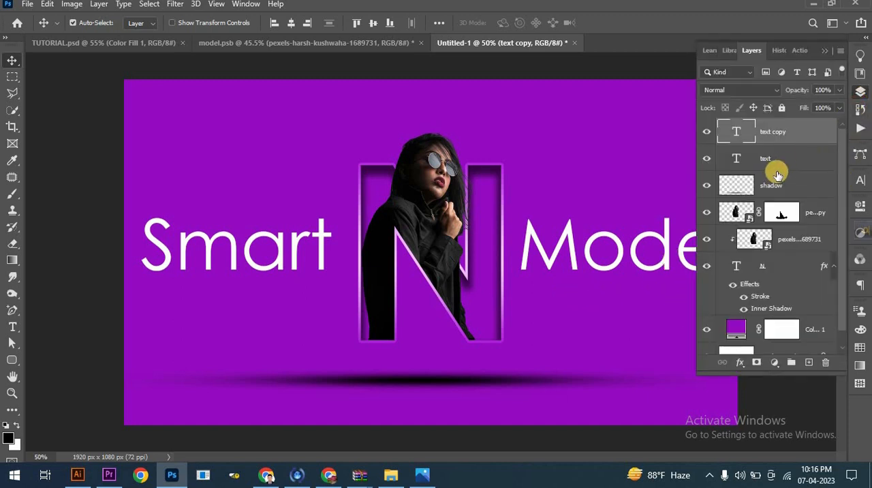
pyautogui.click(779, 184)
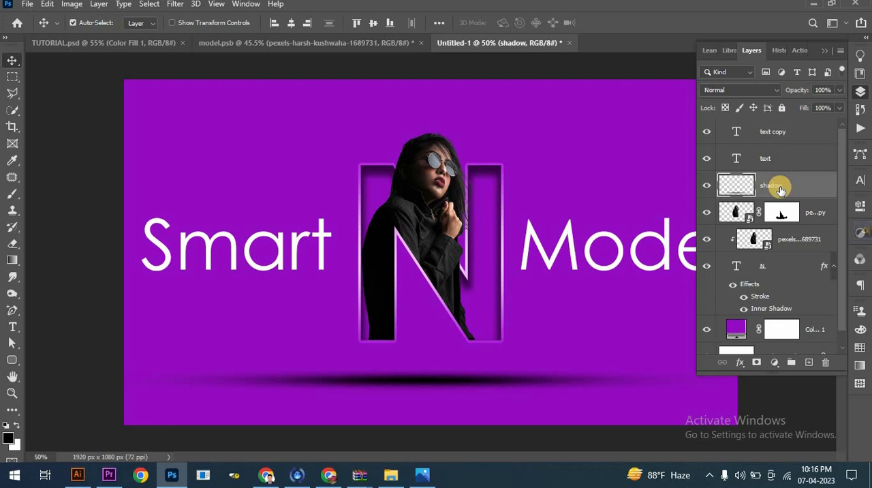
pyautogui.click(791, 219)
pyautogui.click(777, 269)
pyautogui.hotkey('ctrl', 't')
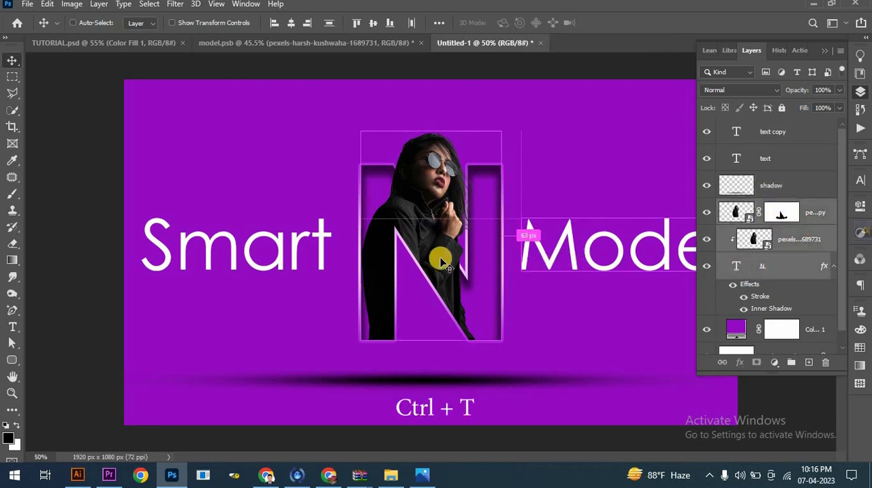
pyautogui.moveTo(432, 126); pyautogui.dragTo(437, 89)
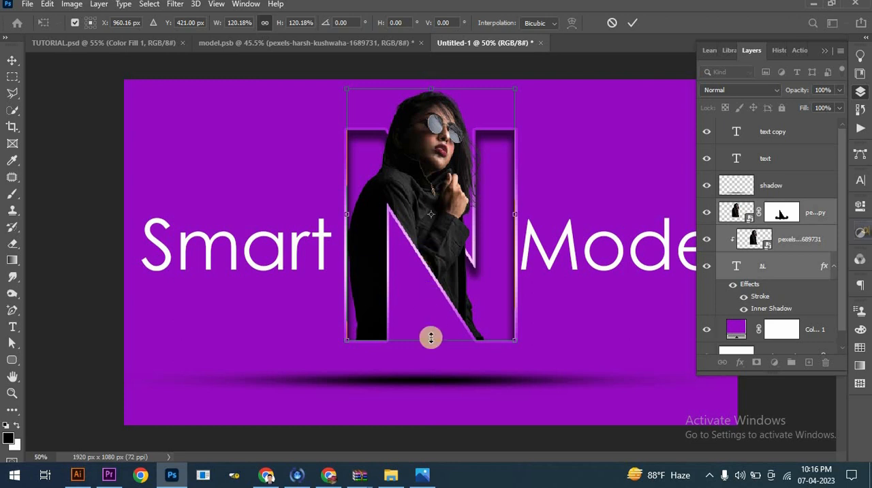
pyautogui.moveTo(432, 342); pyautogui.dragTo(435, 356)
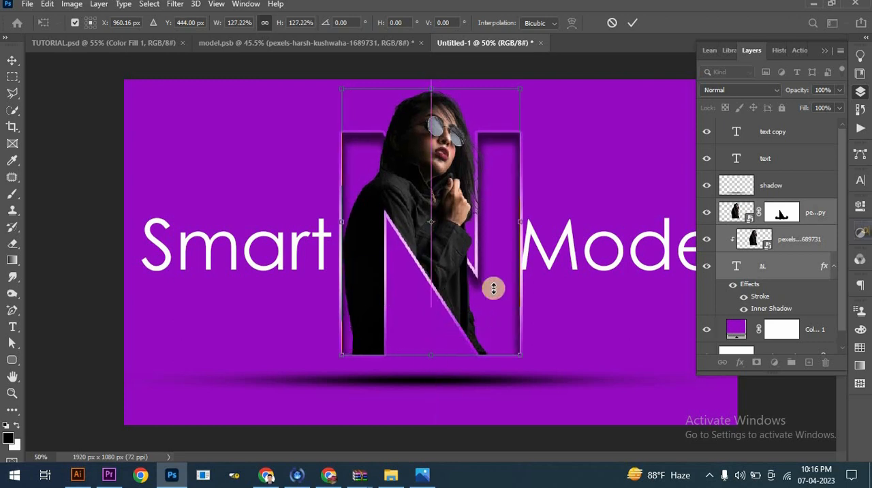
pyautogui.click(632, 23)
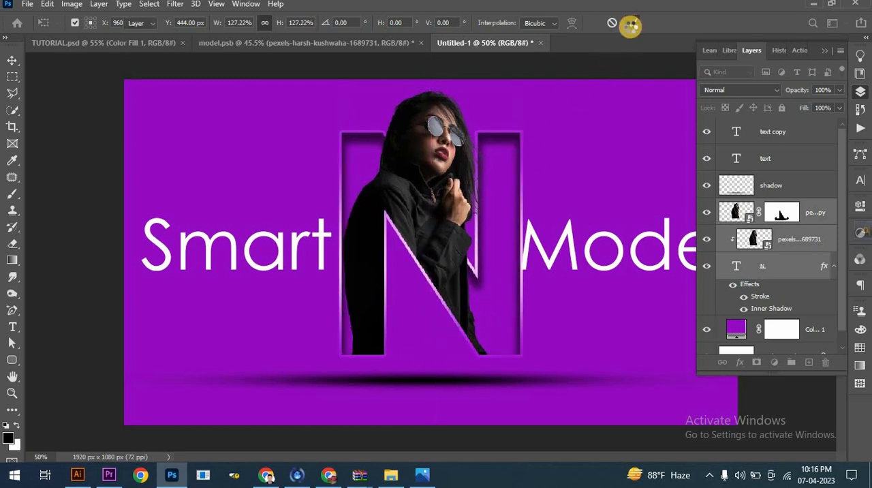
# - Reduce the word Model to 180 pt
pyautogui.click(825, 54)
pyautogui.doubleClick(660, 245)
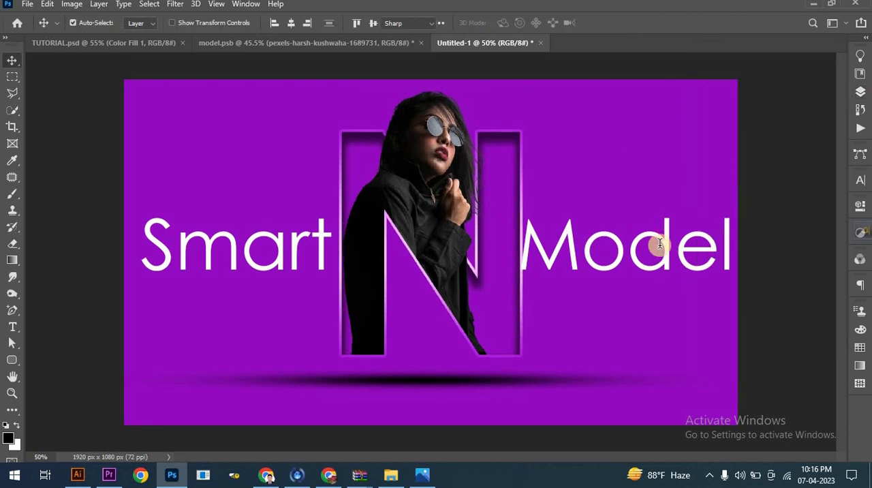
pyautogui.click(321, 21)
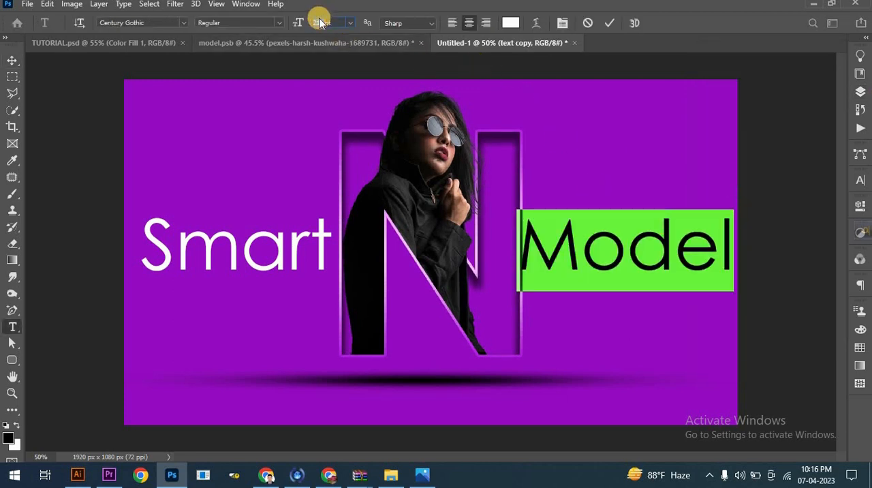
pyautogui.press('Return')
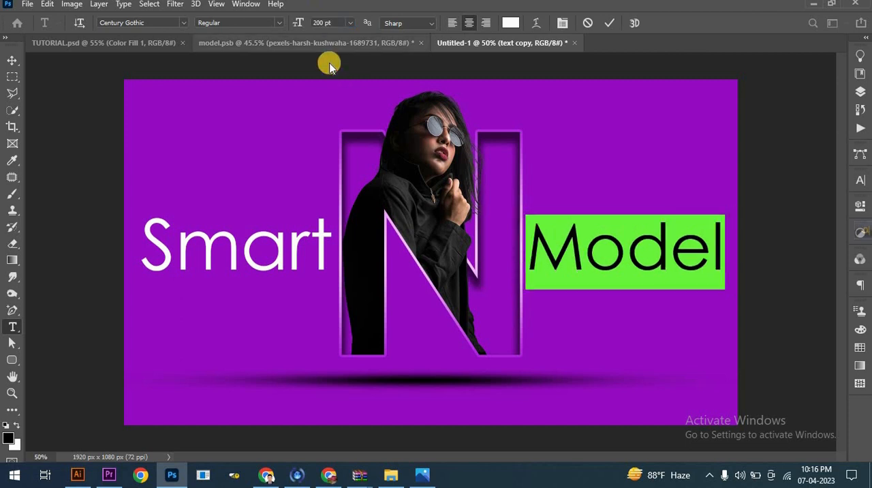
pyautogui.moveTo(296, 24)
pyautogui.mouseDown()
pyautogui.moveTo(283, 23)
pyautogui.moveTo(291, 25)
pyautogui.mouseUp()
pyautogui.click(12, 60)
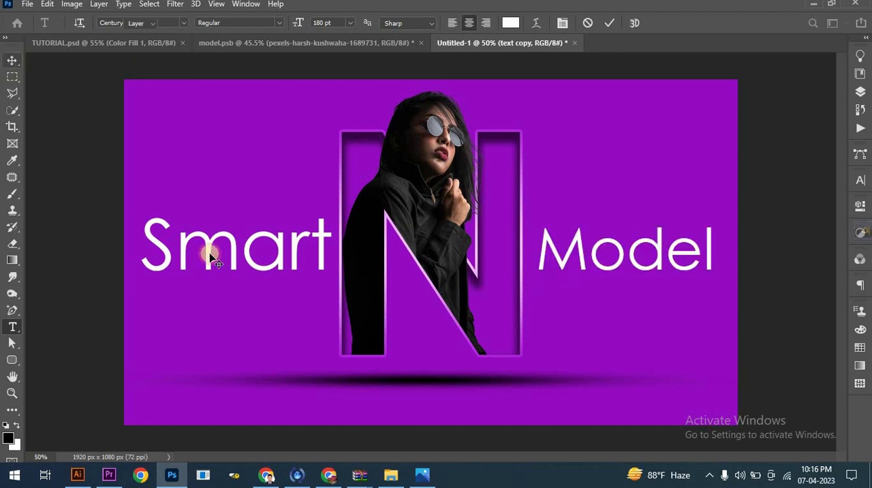
# - Set the word Smart to 180 pt to match the other word
pyautogui.doubleClick(212, 242)
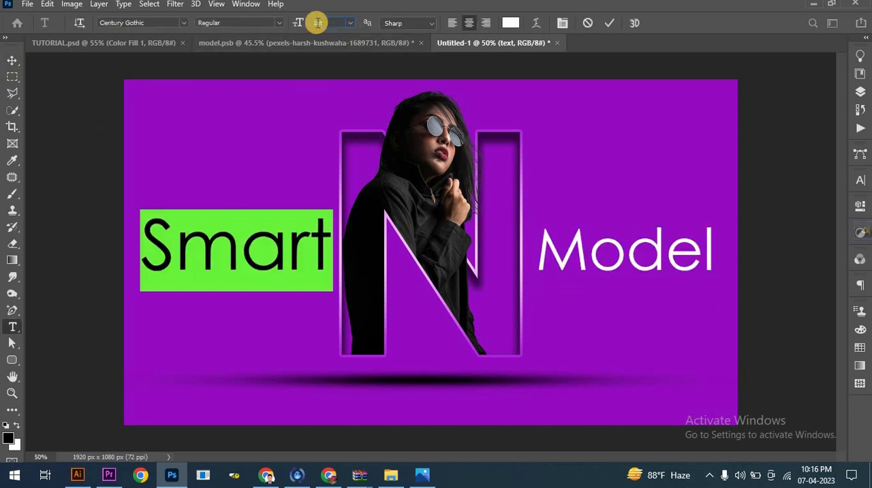
pyautogui.moveTo(318, 22); pyautogui.dragTo(180, 113)
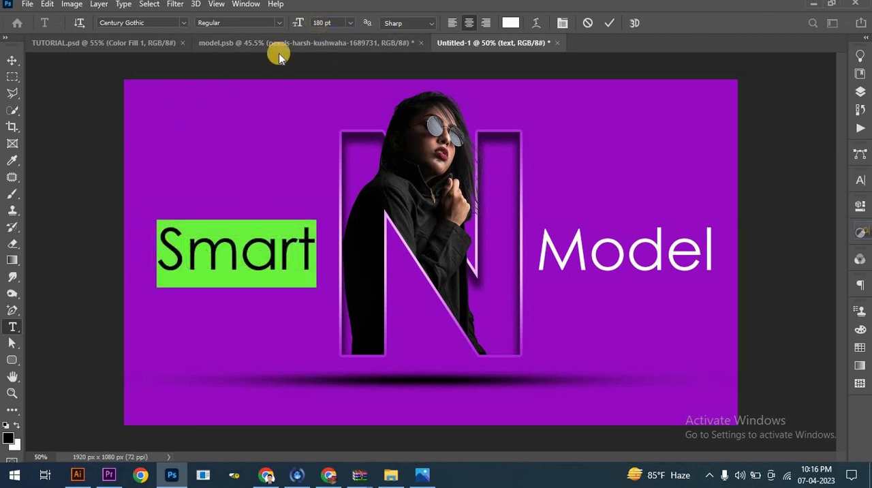
pyautogui.click(604, 24)
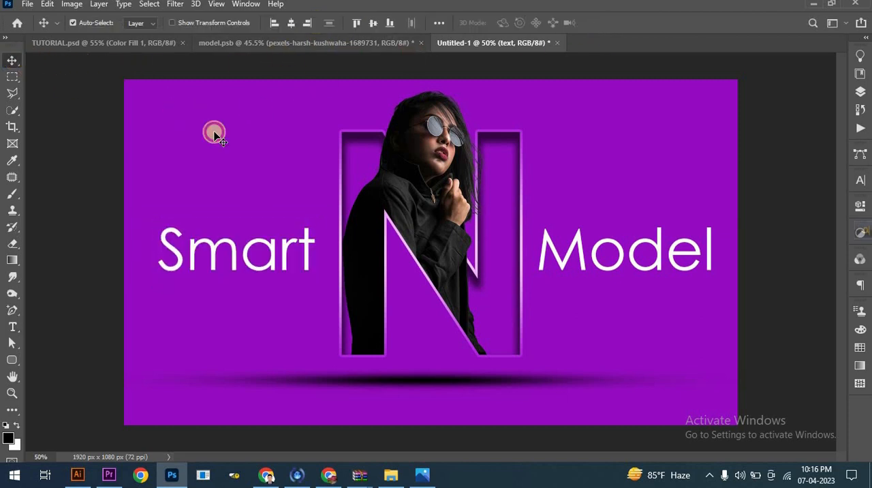